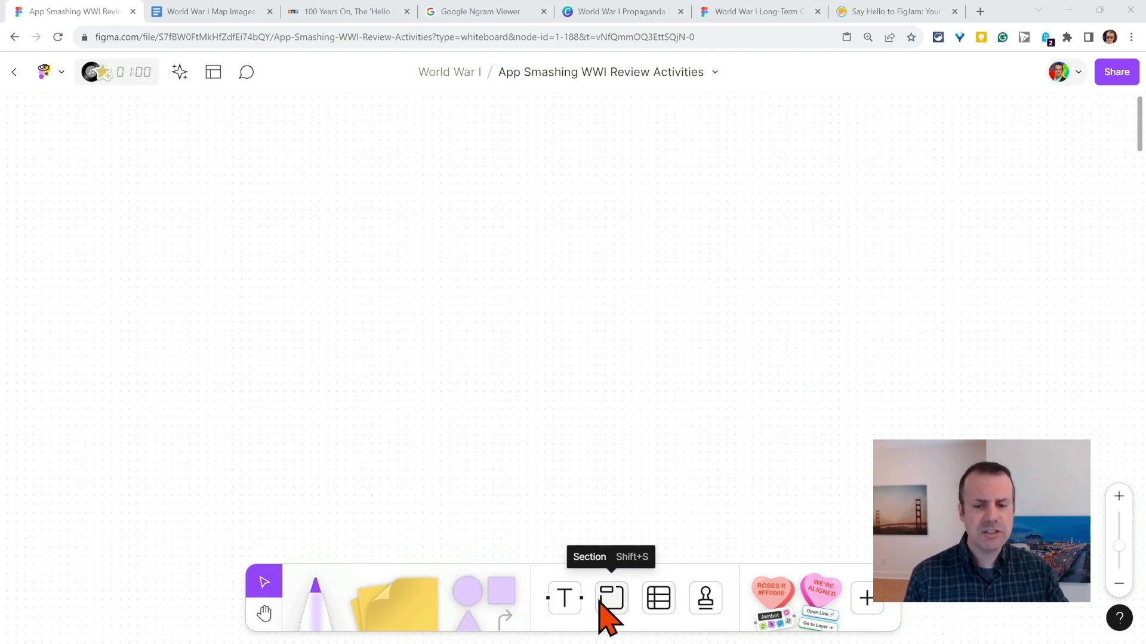
Open the Stamp wheel, switch it to emoji reactions, then close it with the Hand tool
click(708, 618)
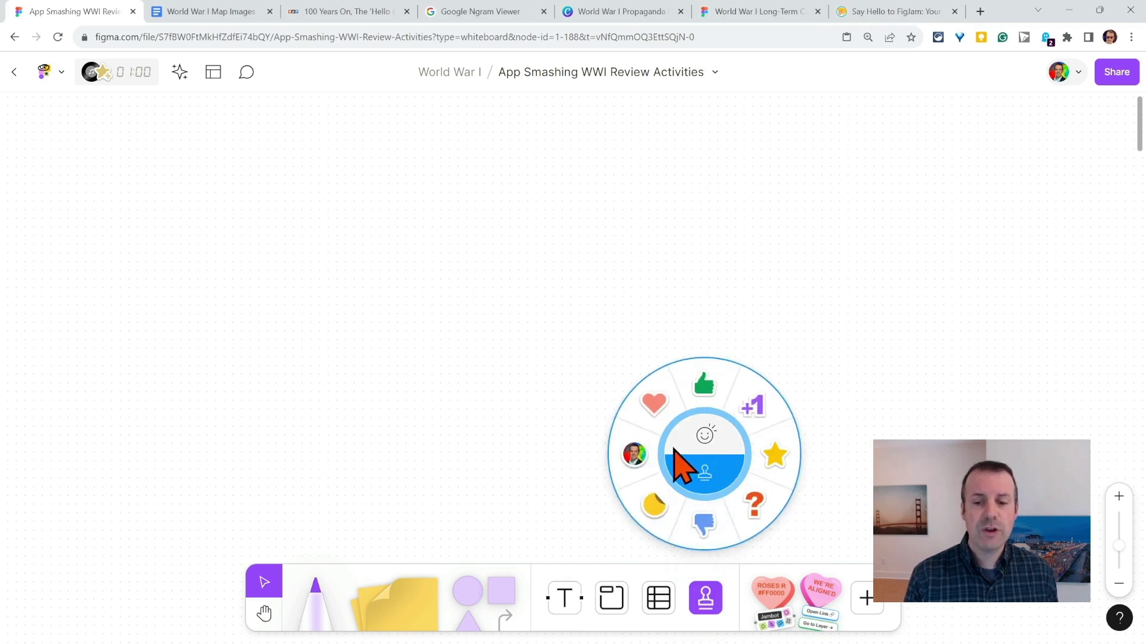
click(699, 445)
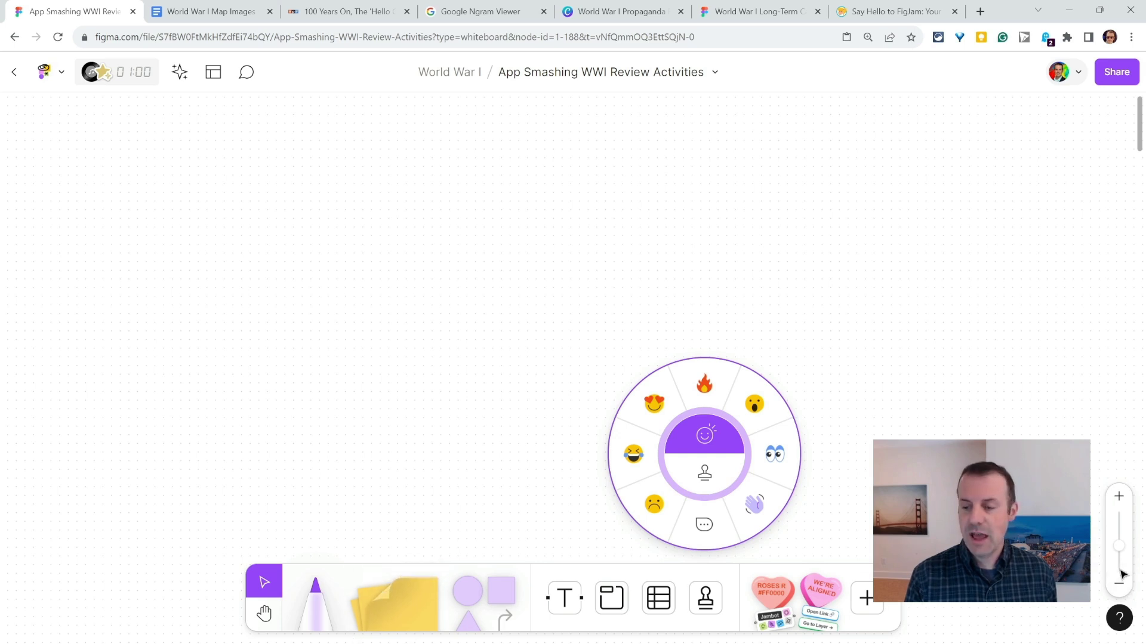
click(263, 614)
Pan and zoom out to frame the Google Docs section with its four numbered WWI maps
drag(400, 463, 396, 429)
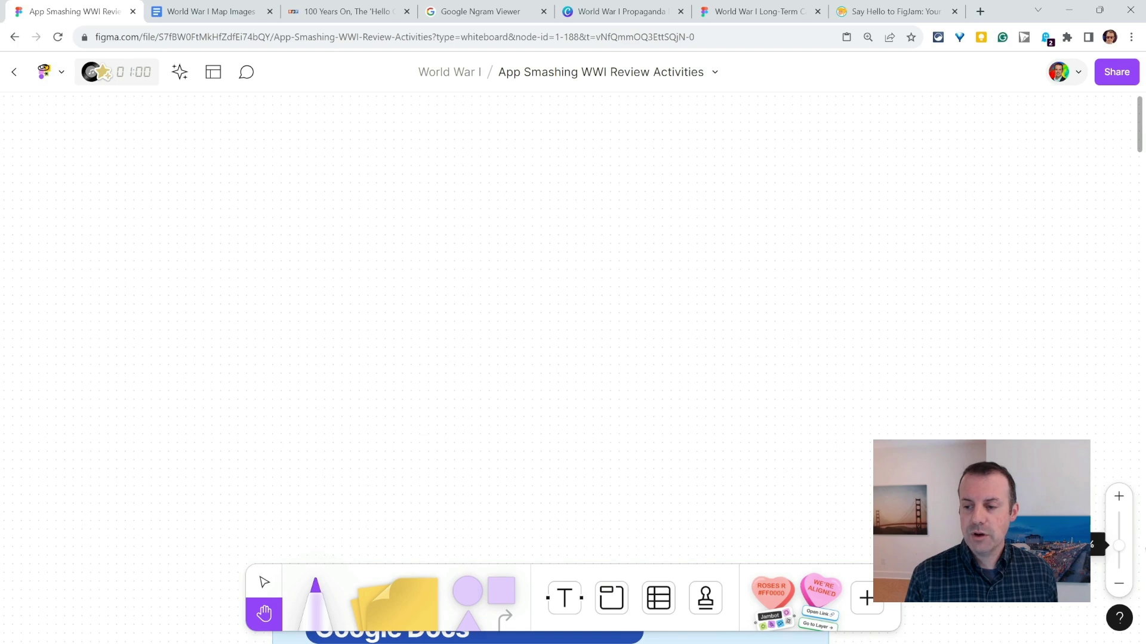
mouse_move(1120, 547)
mouse_down()
mouse_move(1118, 538)
mouse_move(1120, 555)
mouse_up()
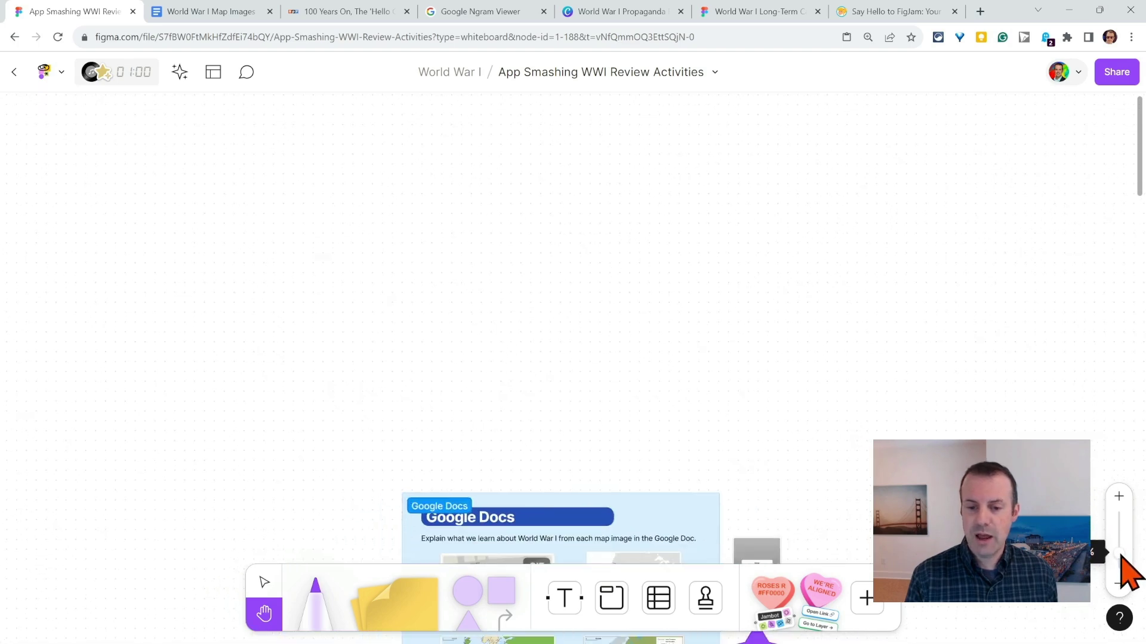
scroll(1127, 573, down, 10)
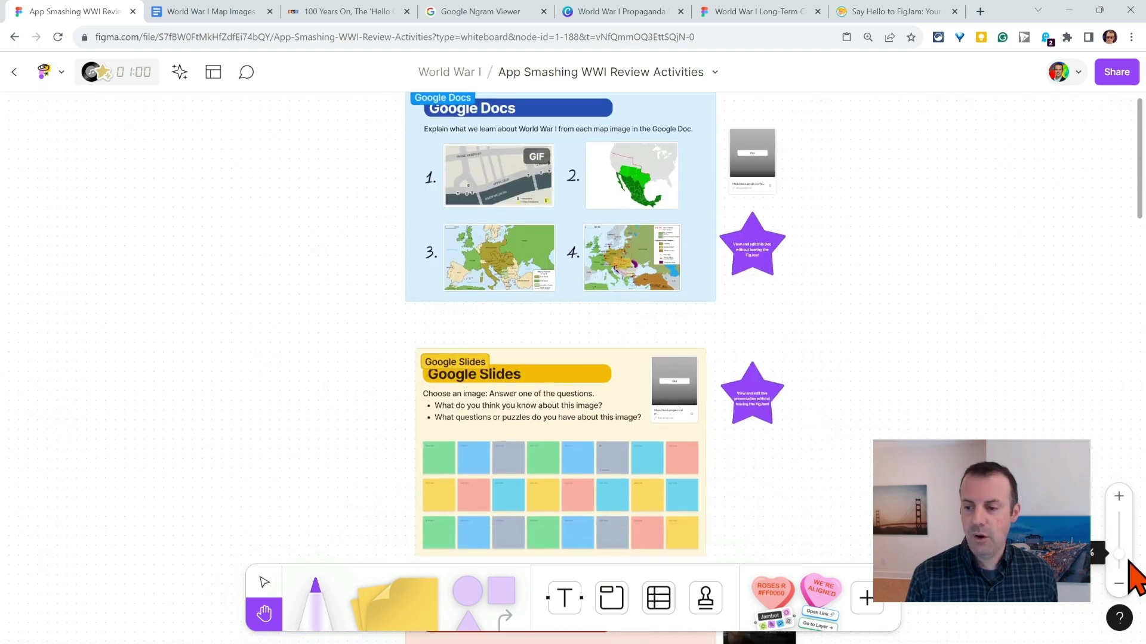
drag(1129, 564, 1119, 533)
scroll(788, 480, up, 2)
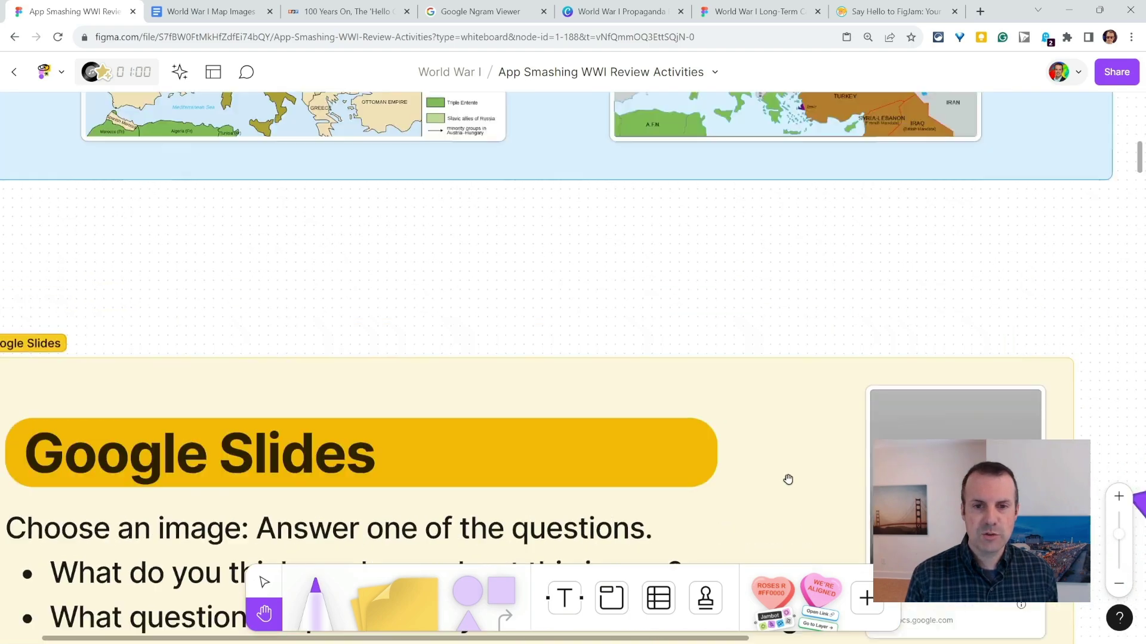
scroll(787, 477, up, 9)
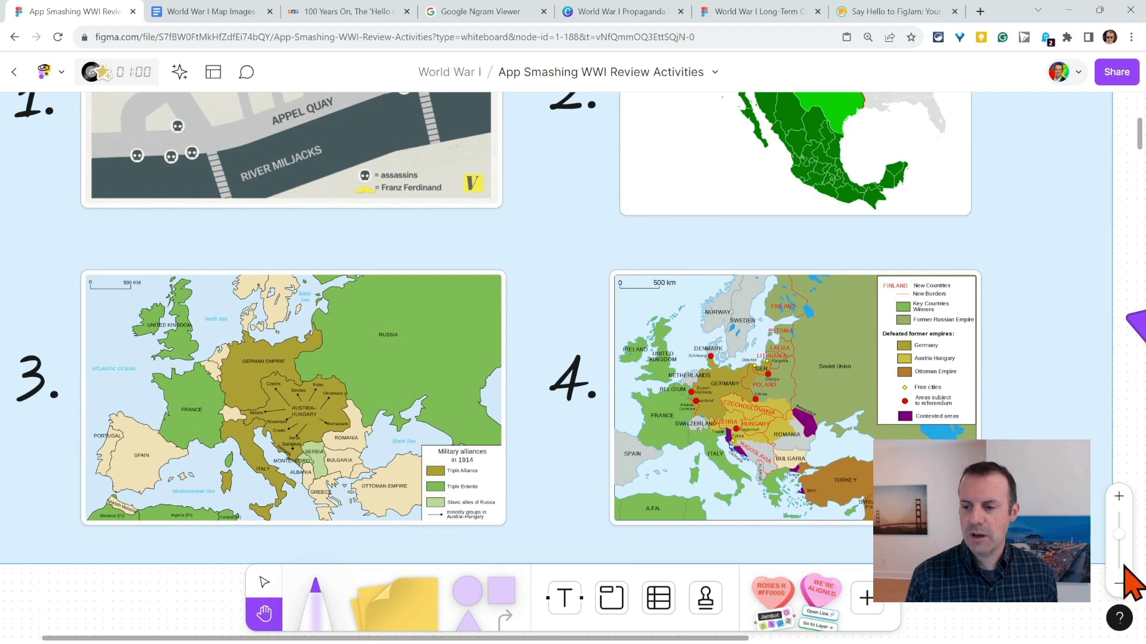
click(1118, 584)
click(1119, 584)
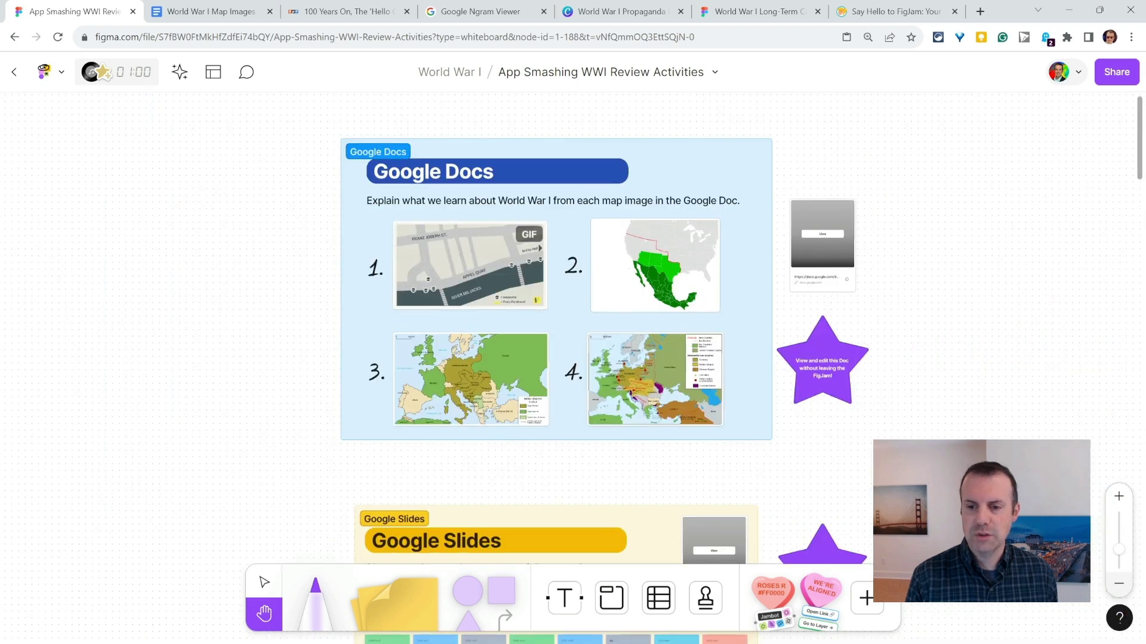
scroll(910, 382, up, 3)
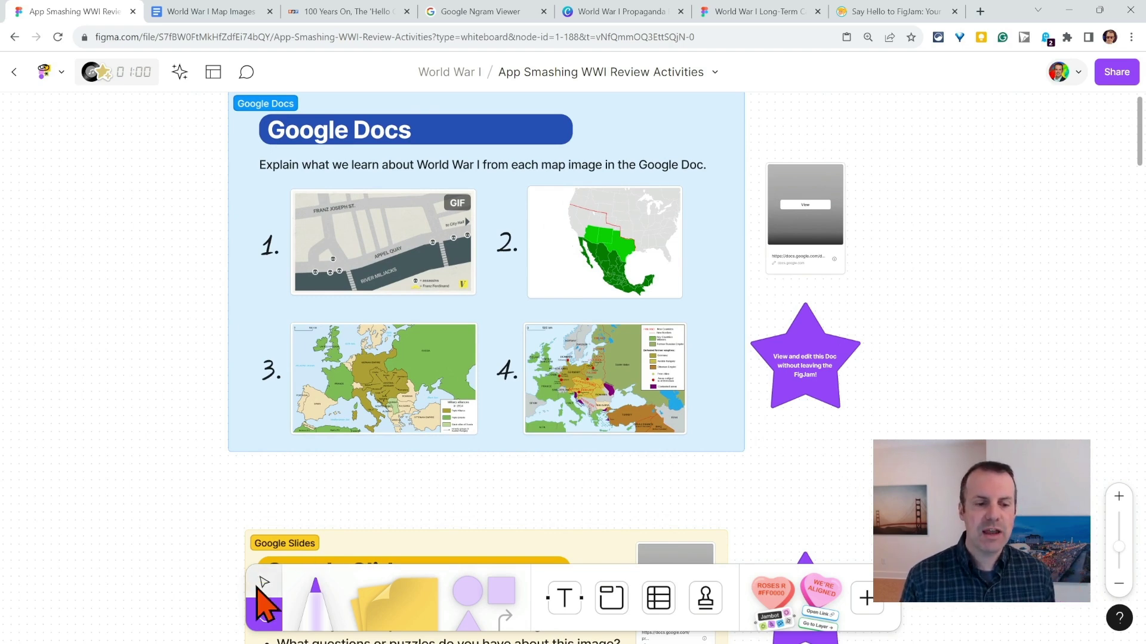
click(264, 581)
Select the Google Doc embed, open the World War I Map Images doc full-size, then close it
click(817, 224)
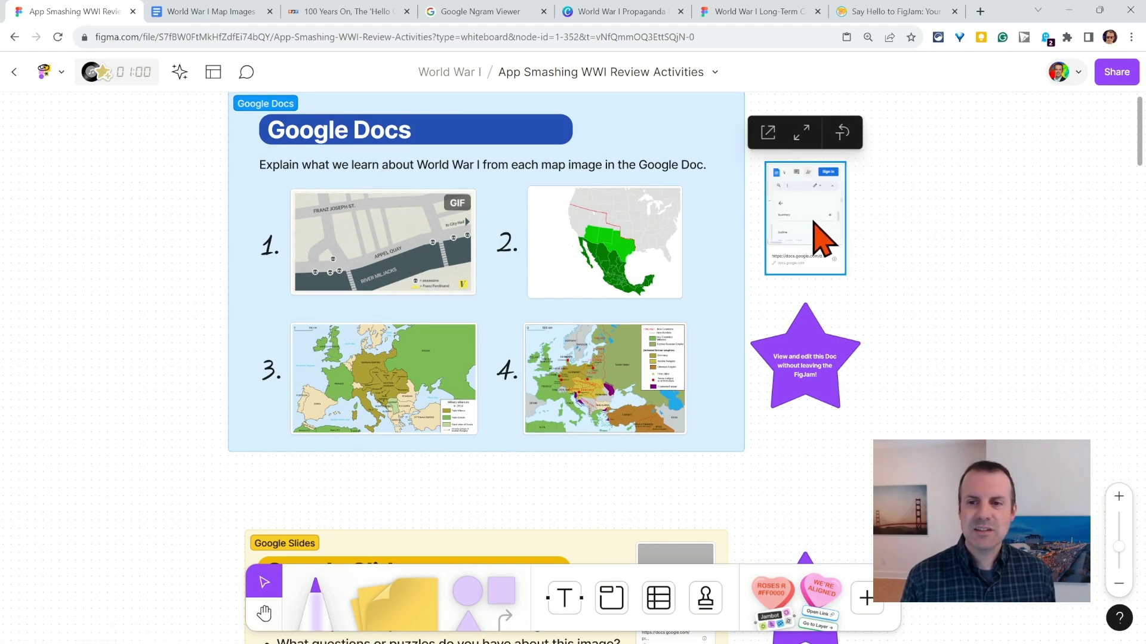
scroll(882, 263, up, 2)
scroll(882, 263, up, 2)
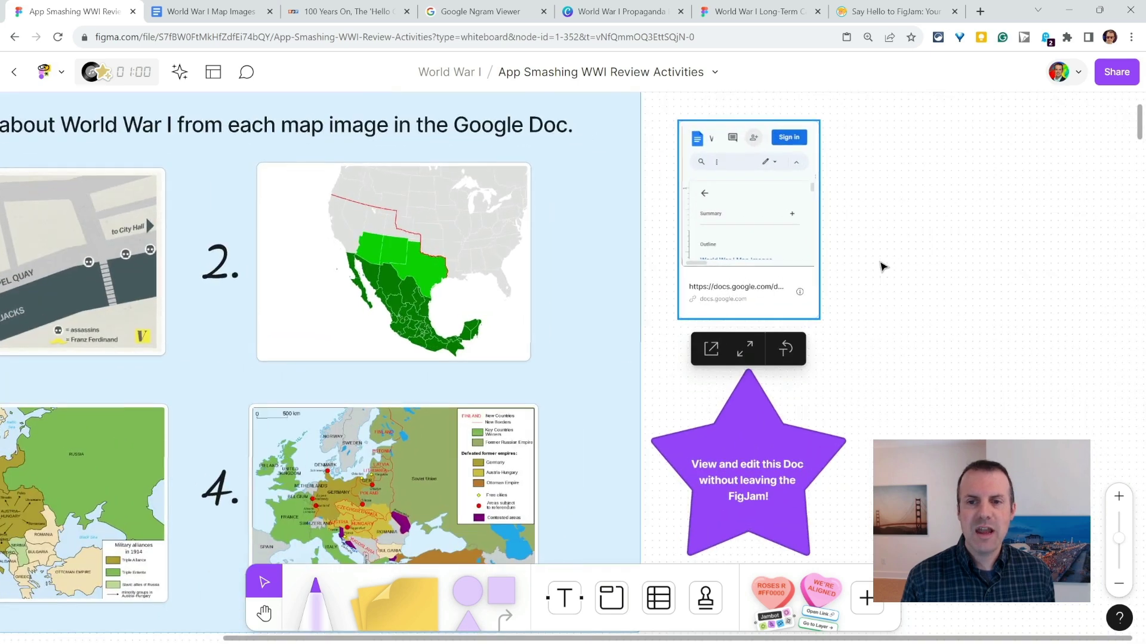
scroll(881, 272, up, 1)
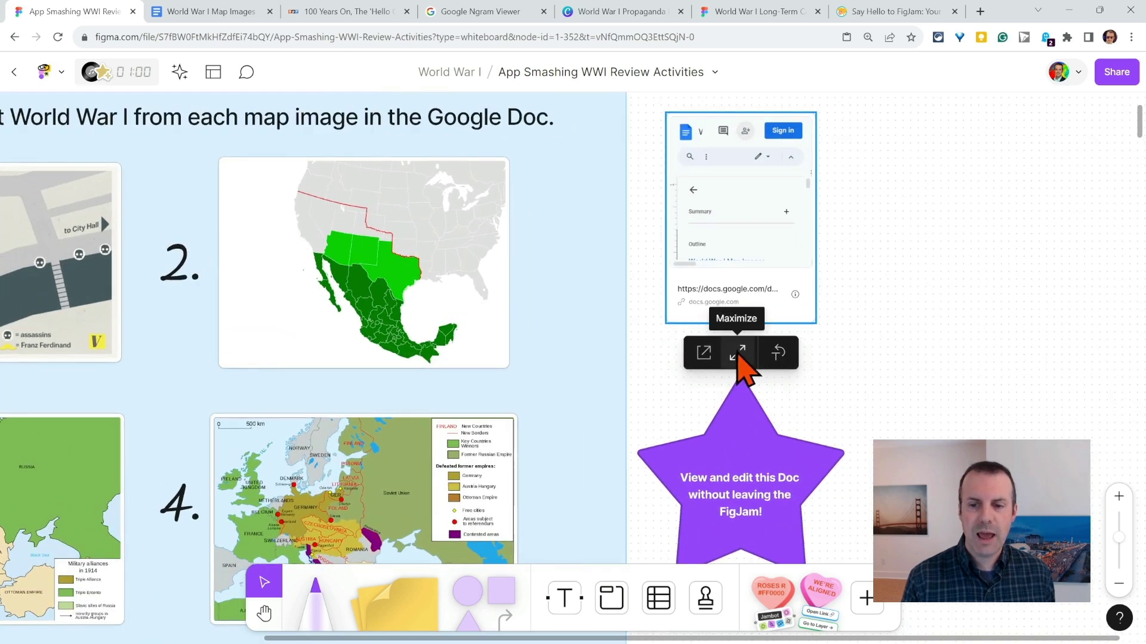
click(738, 355)
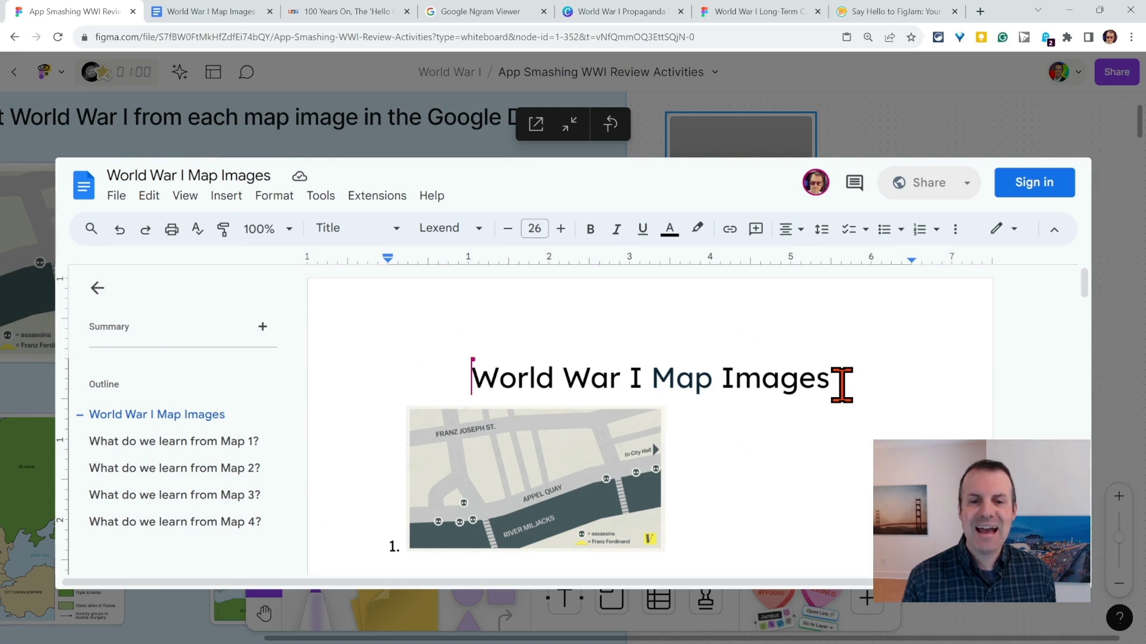
click(854, 145)
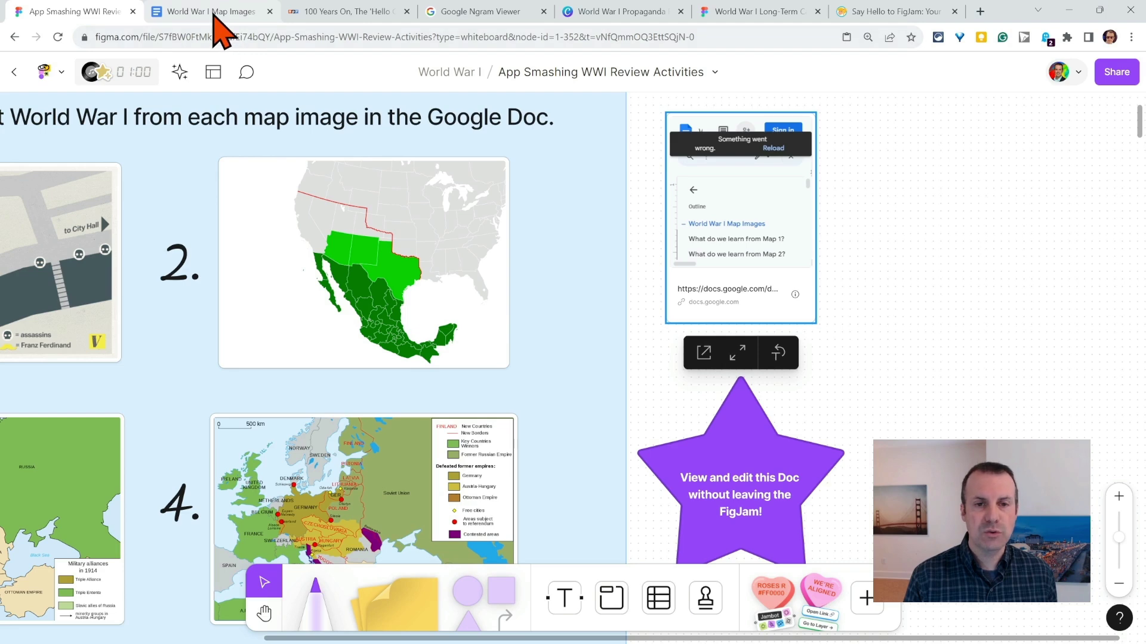
Copy the World War I Map Images doc's share link and return to the FigJam board
click(216, 20)
click(1012, 76)
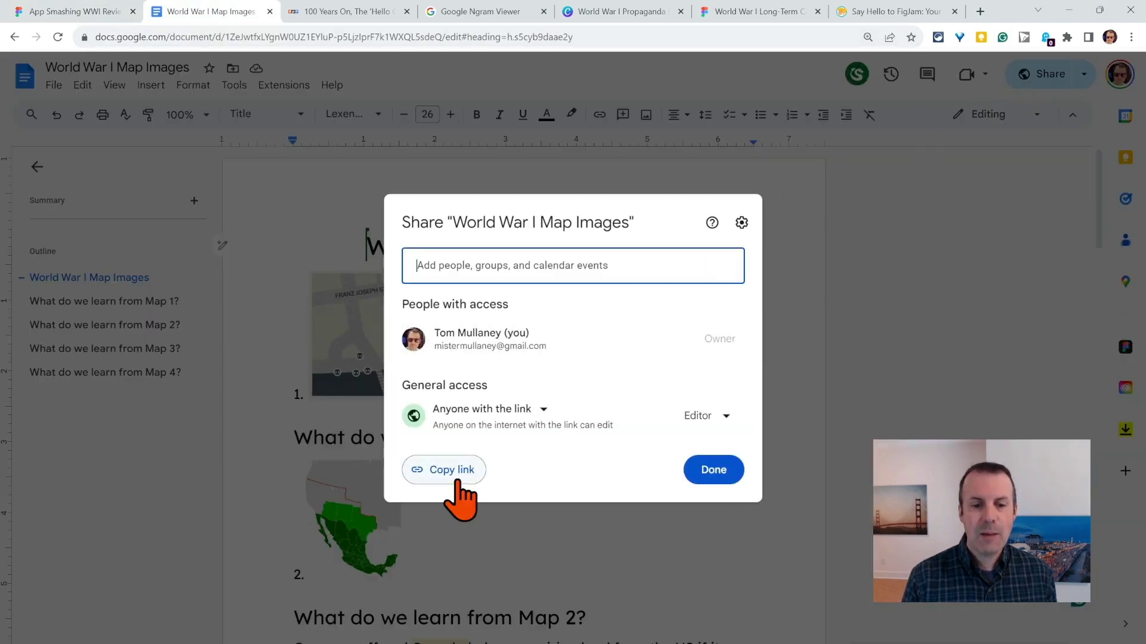
click(447, 471)
click(89, 12)
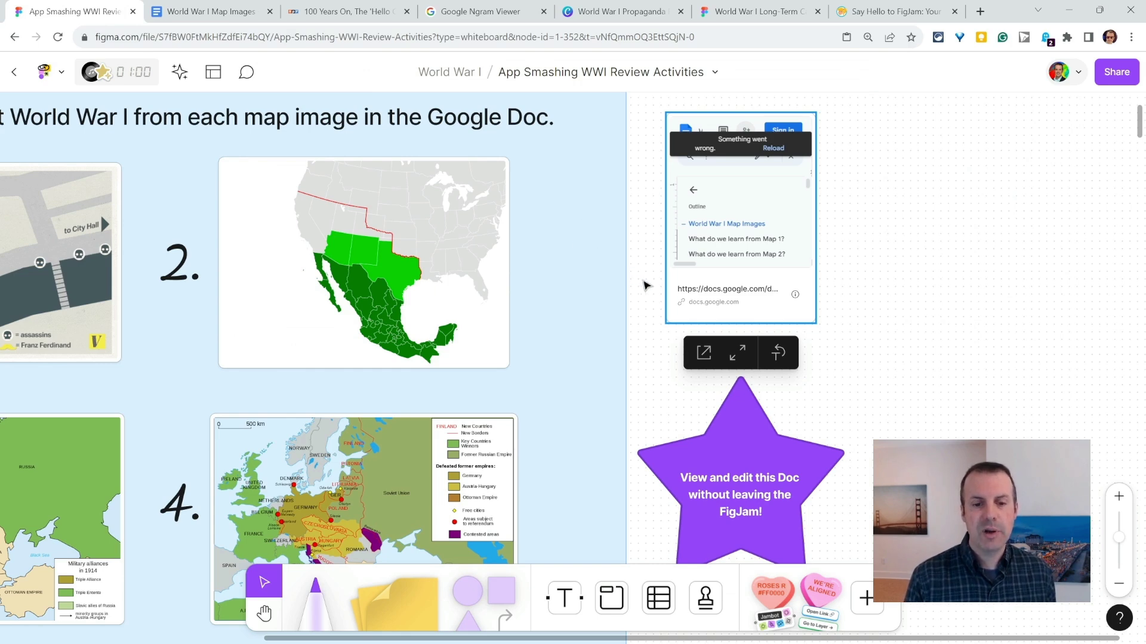
scroll(645, 285, down, 6)
Scroll down and pan to centre the Google Slides section in view
scroll(645, 286, down, 5)
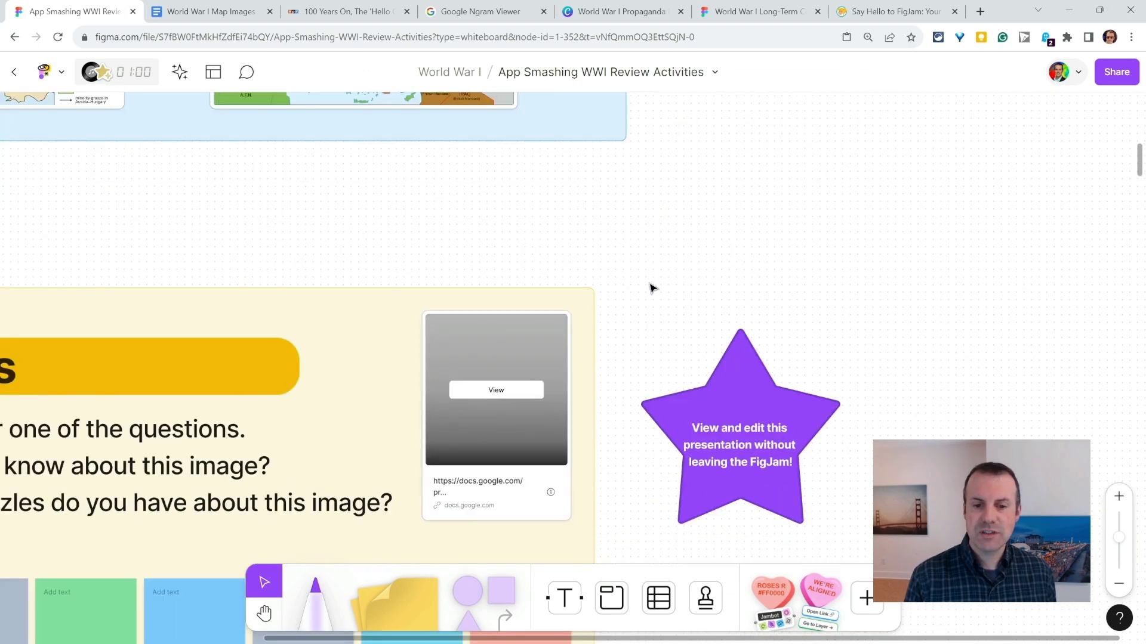
click(264, 614)
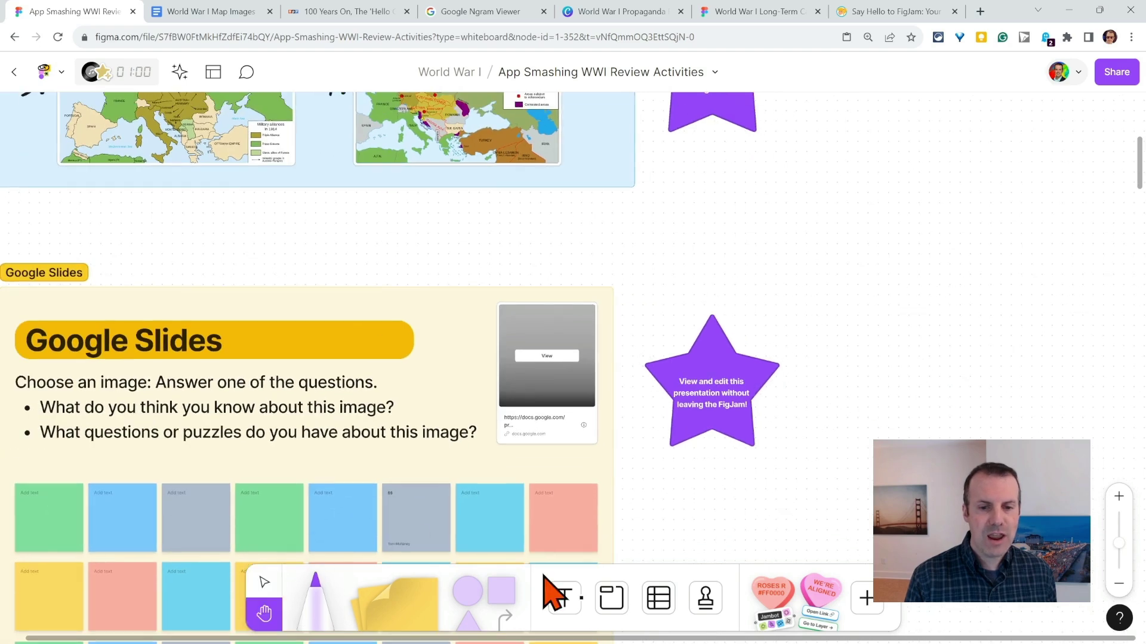
drag(801, 513, 961, 445)
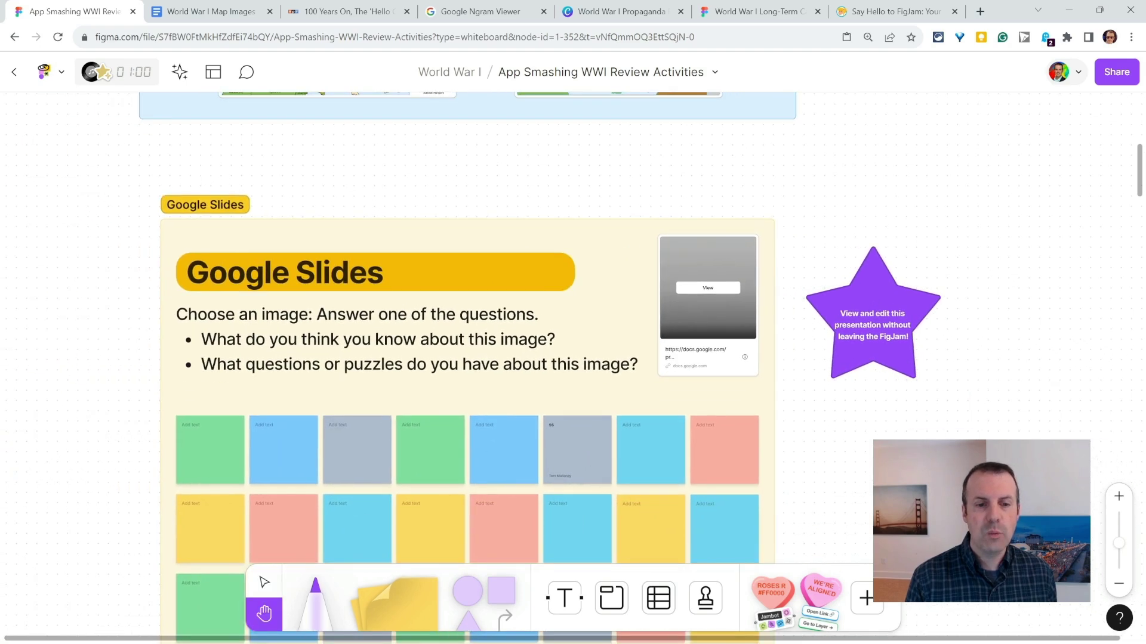
click(263, 582)
Load the World War I Images Slides embed full-size, move to the Sarajevo slide, then close it
click(709, 291)
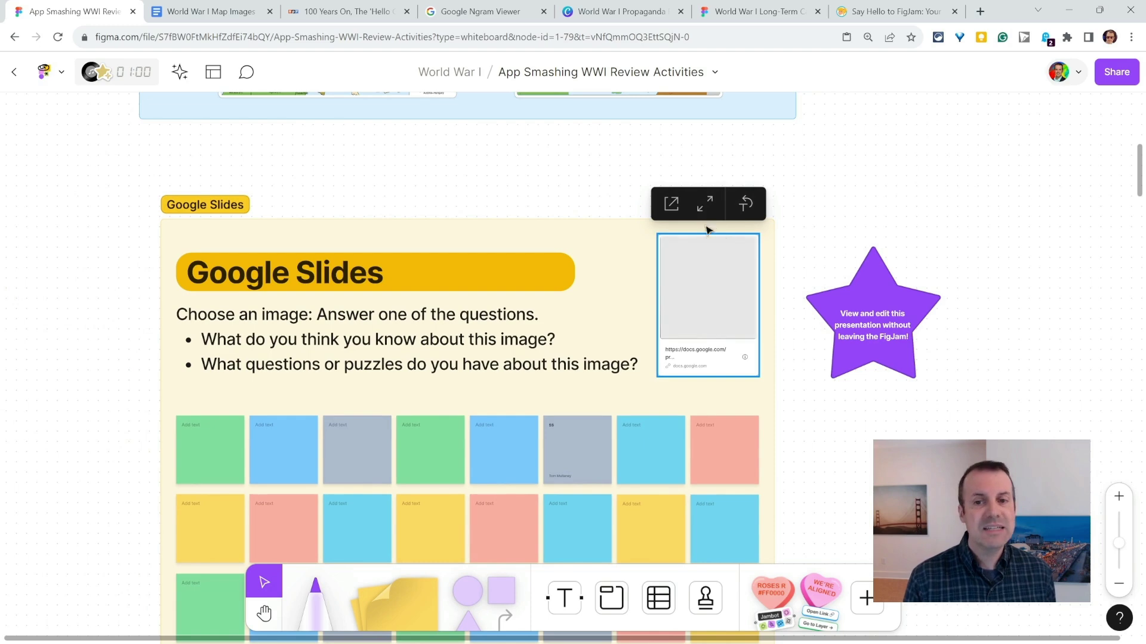
click(705, 206)
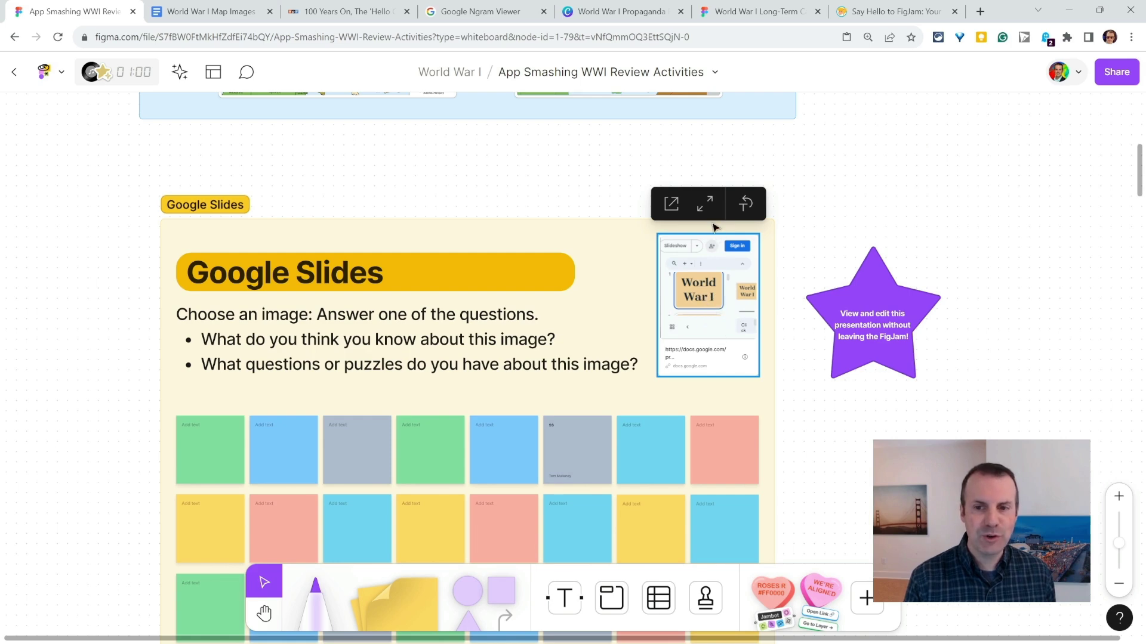
click(705, 206)
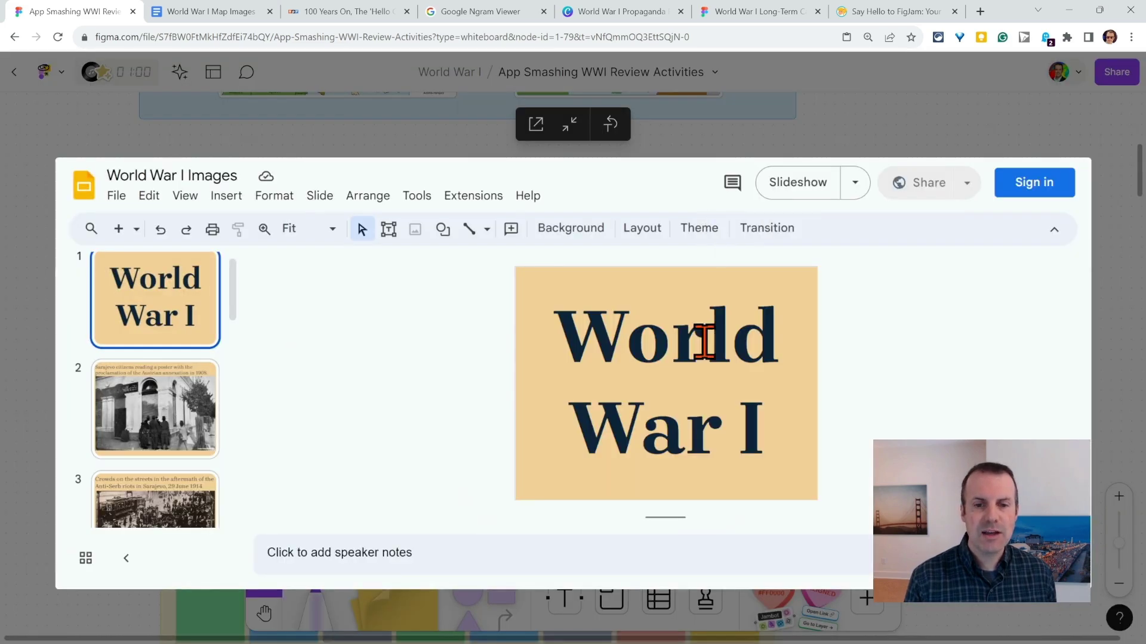
scroll(285, 385, down, 1)
click(634, 295)
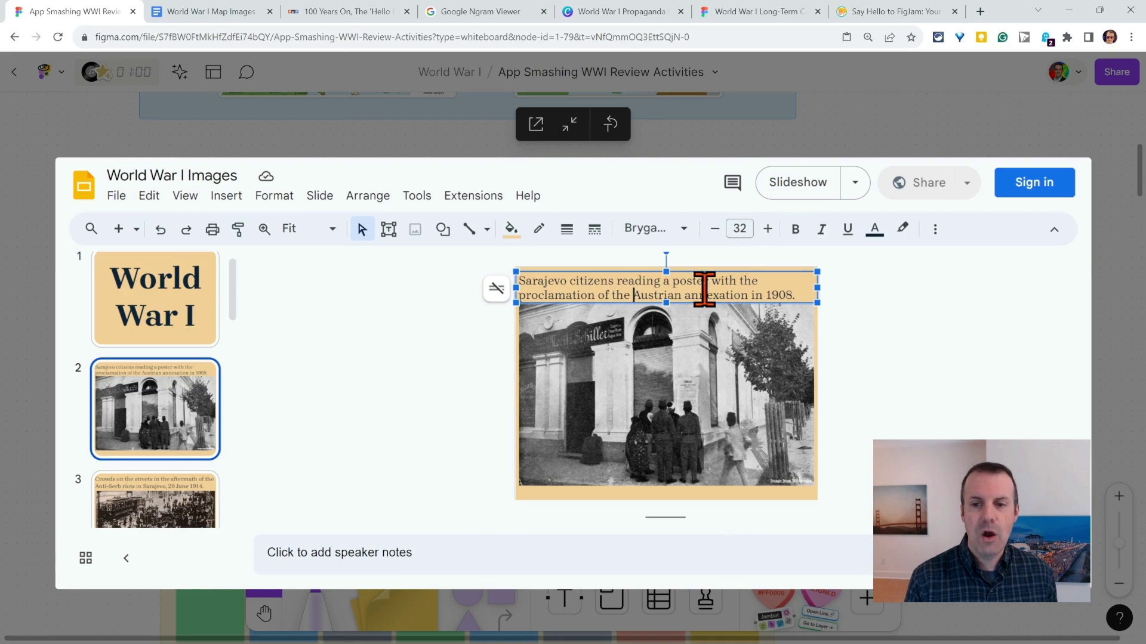
click(803, 297)
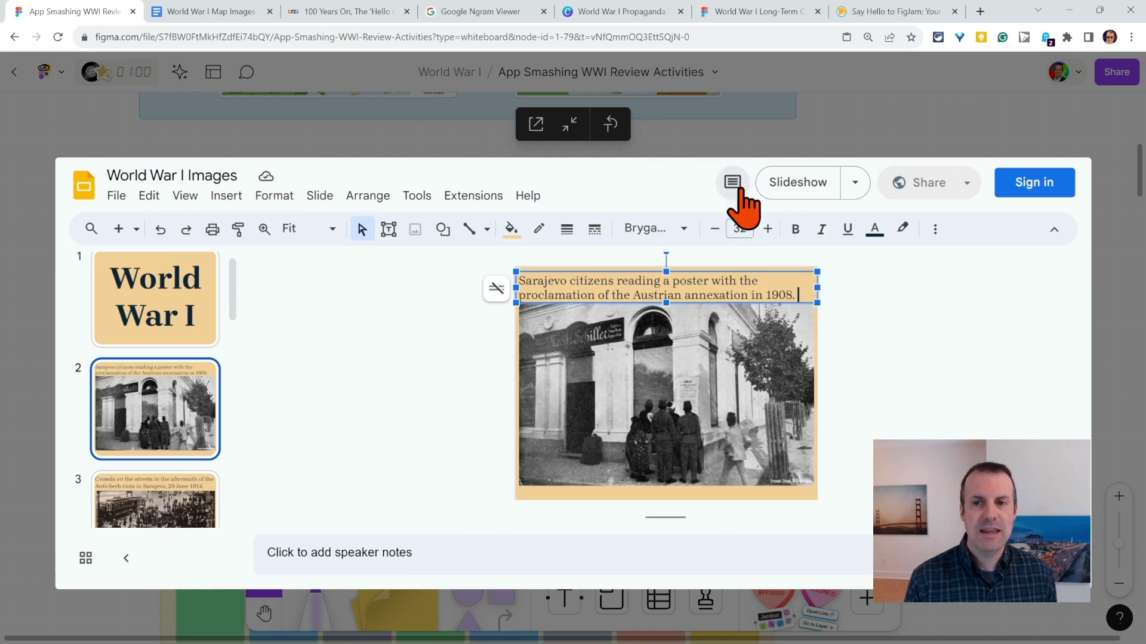
click(743, 153)
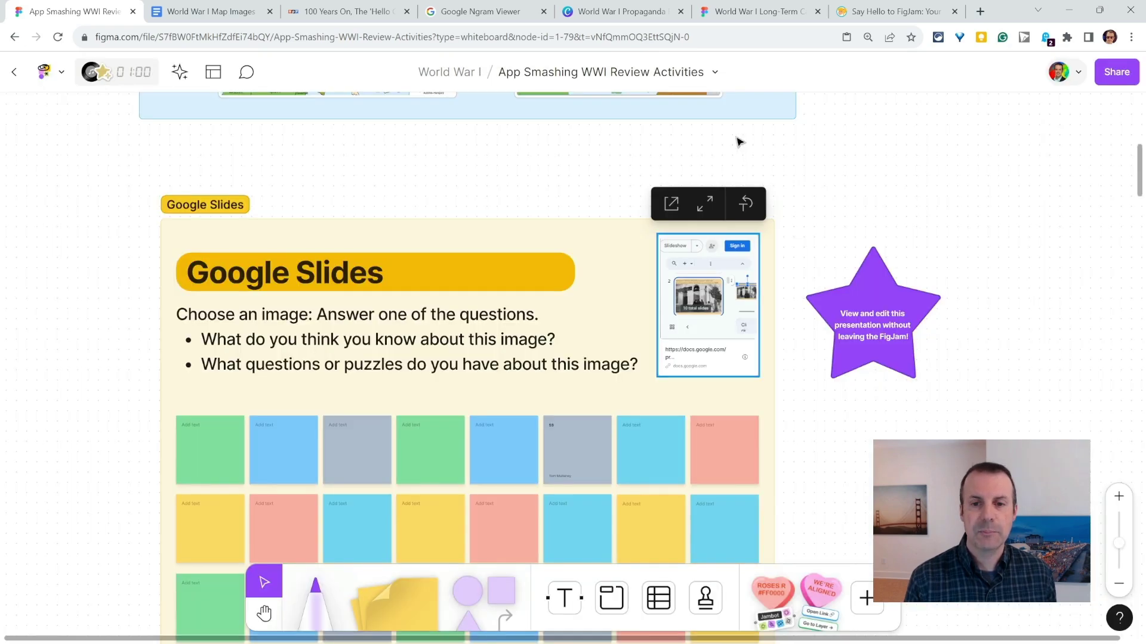
scroll(767, 342, down, 10)
Play the women-in-WWI YouTube video, expand and collapse it, pause at 0:17, then scroll to Ngram
scroll(768, 346, down, 3)
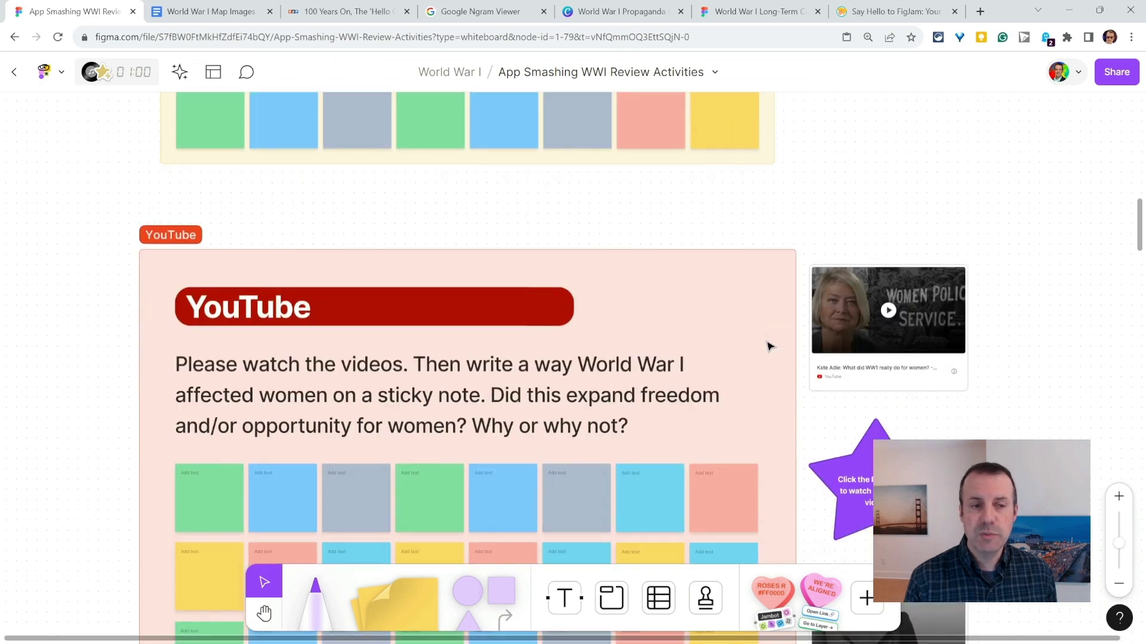
scroll(769, 346, down, 1)
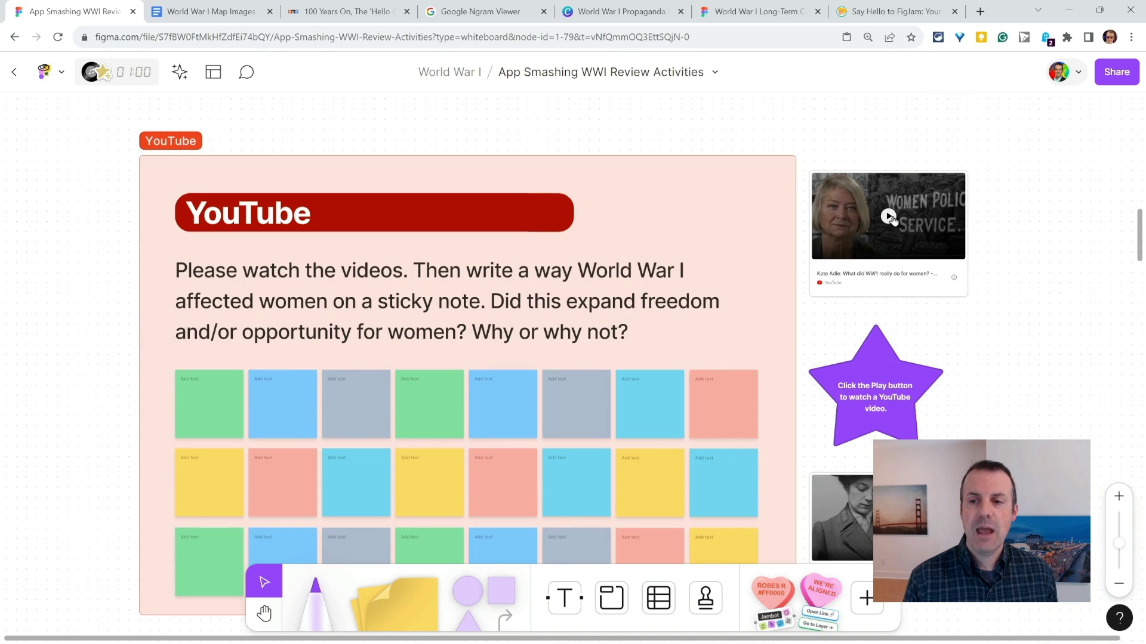
click(890, 217)
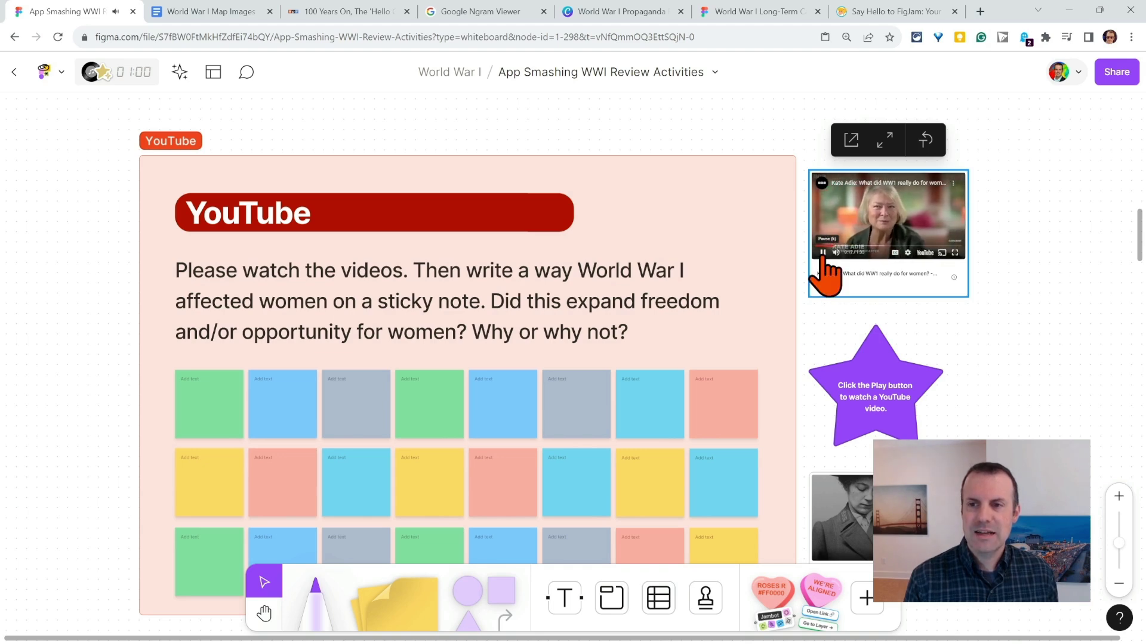
click(886, 142)
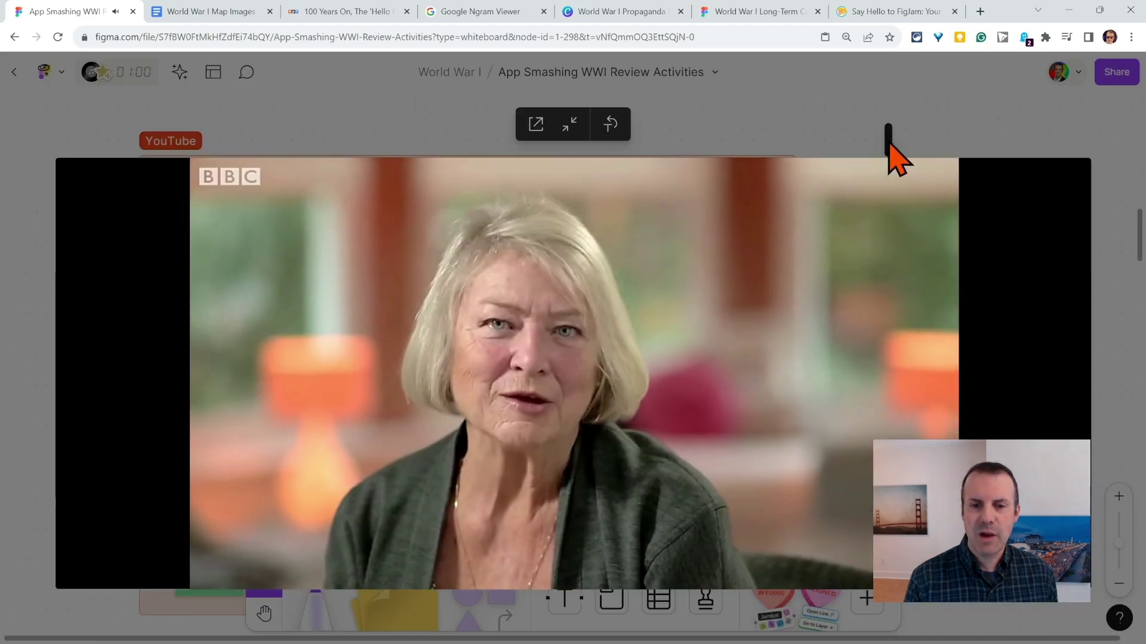
click(888, 142)
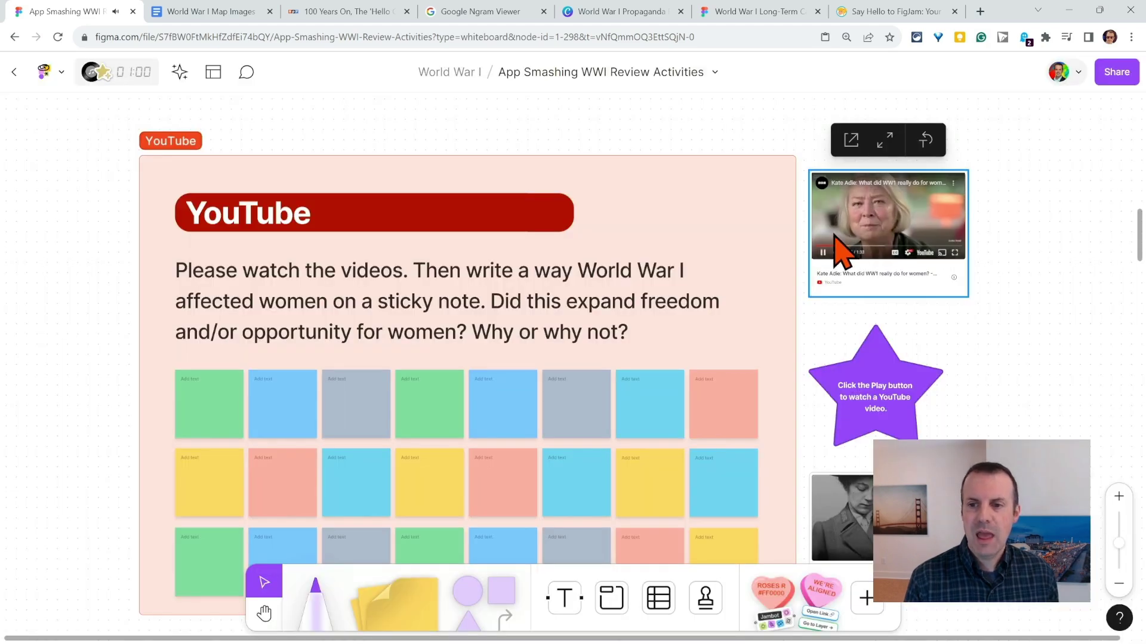
click(822, 252)
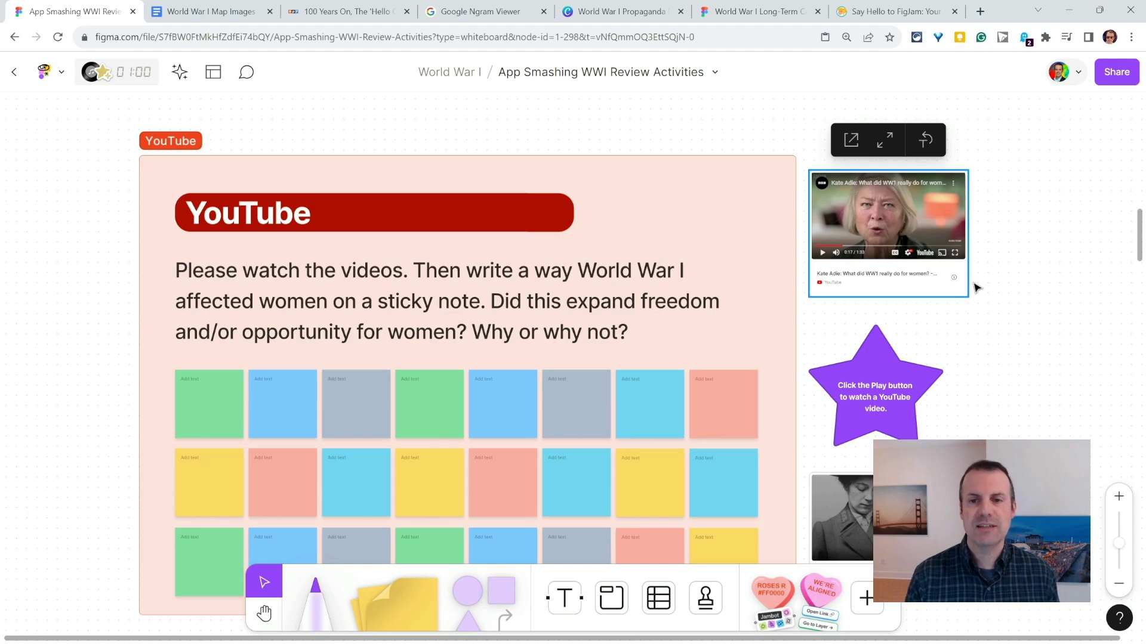
scroll(958, 322, down, 5)
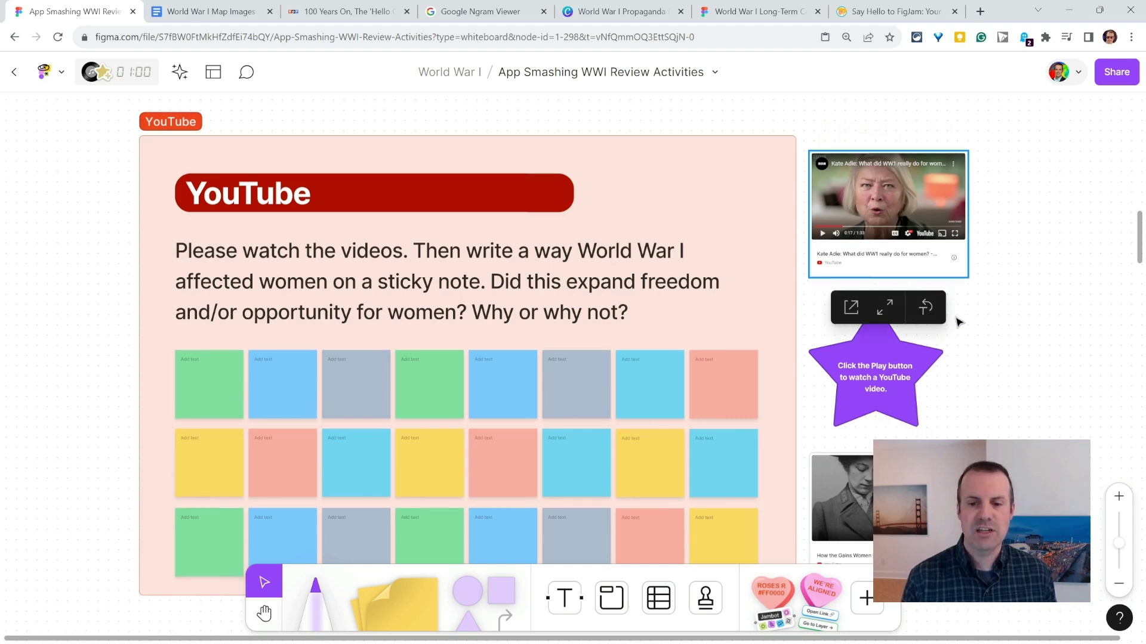
scroll(958, 319, down, 5)
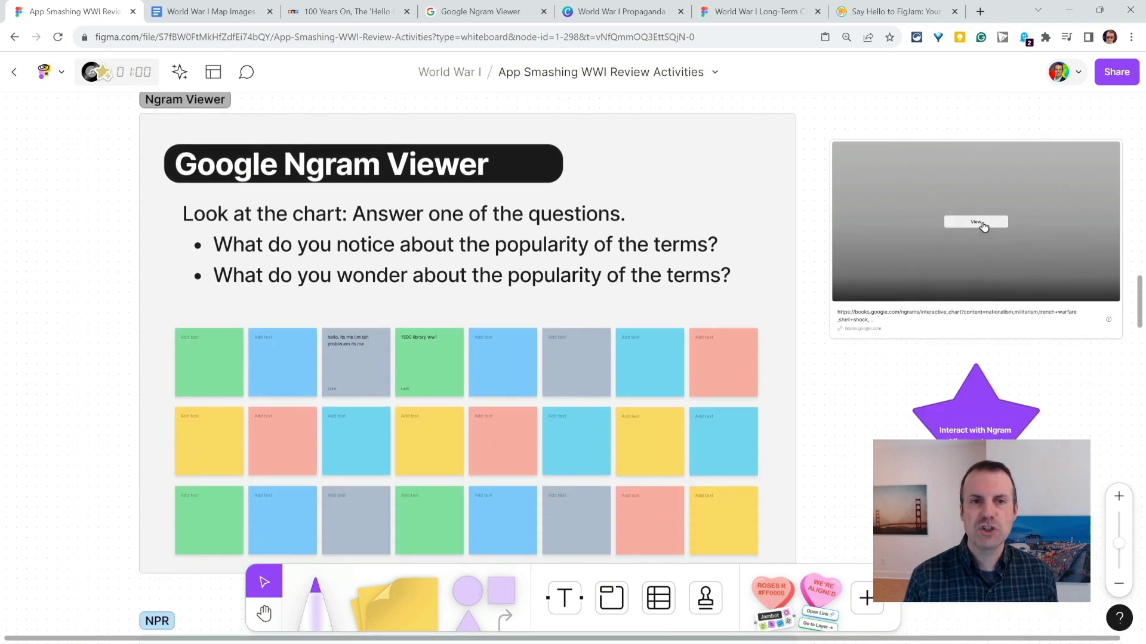
Load the live Ngram chart of suffrage, nationalism, militarism, trench warfare and shell shock, and enlarge it
click(983, 224)
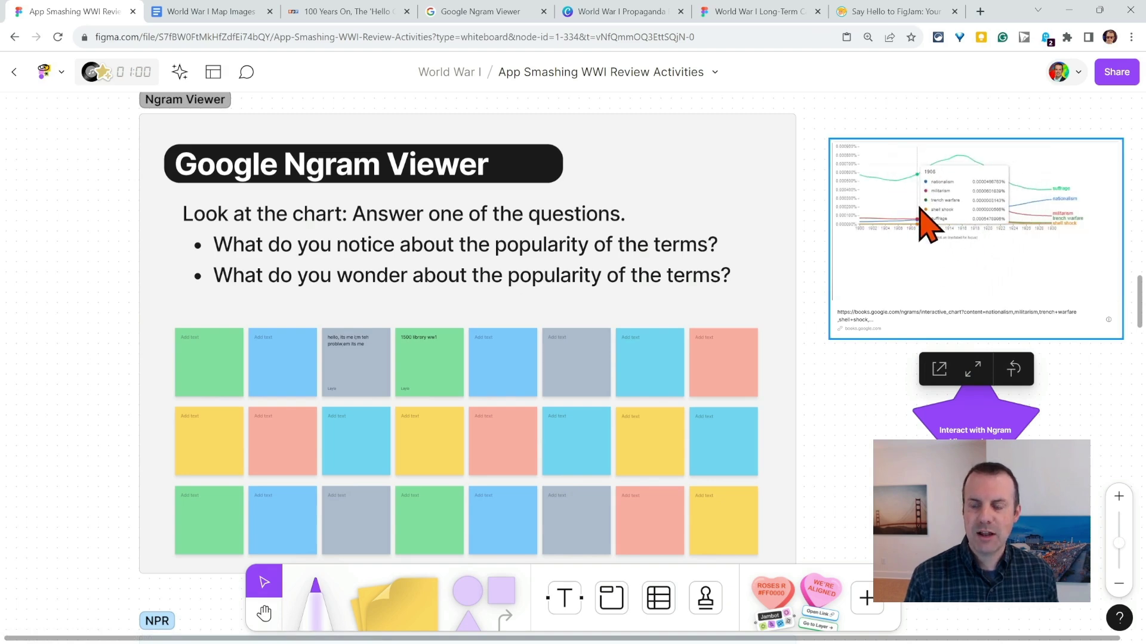
click(972, 369)
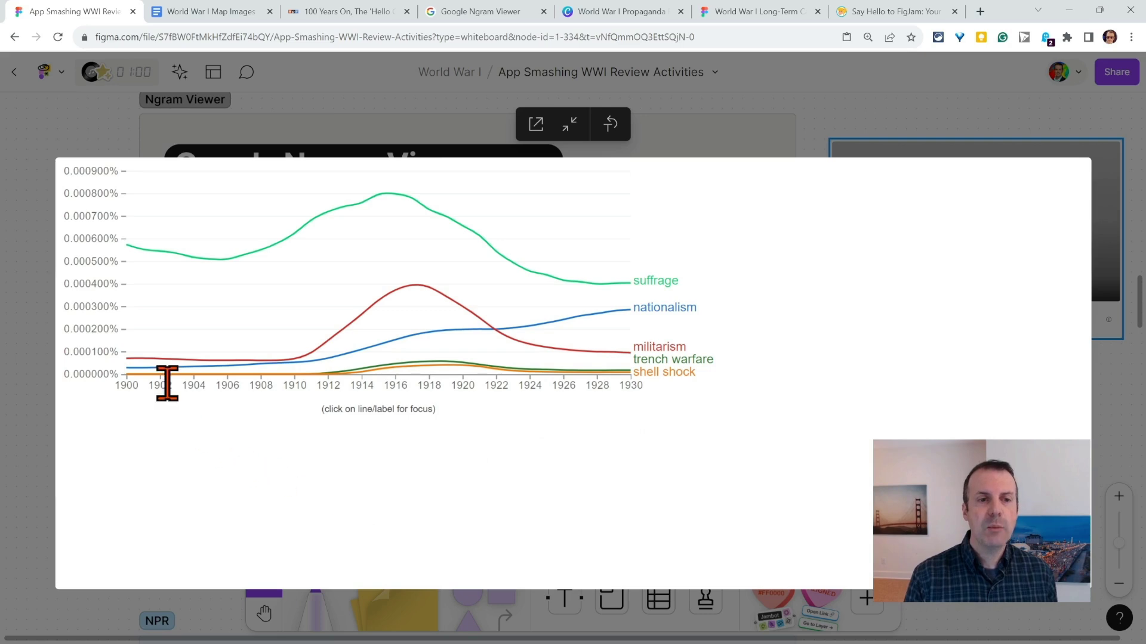
mouse_move(190, 292)
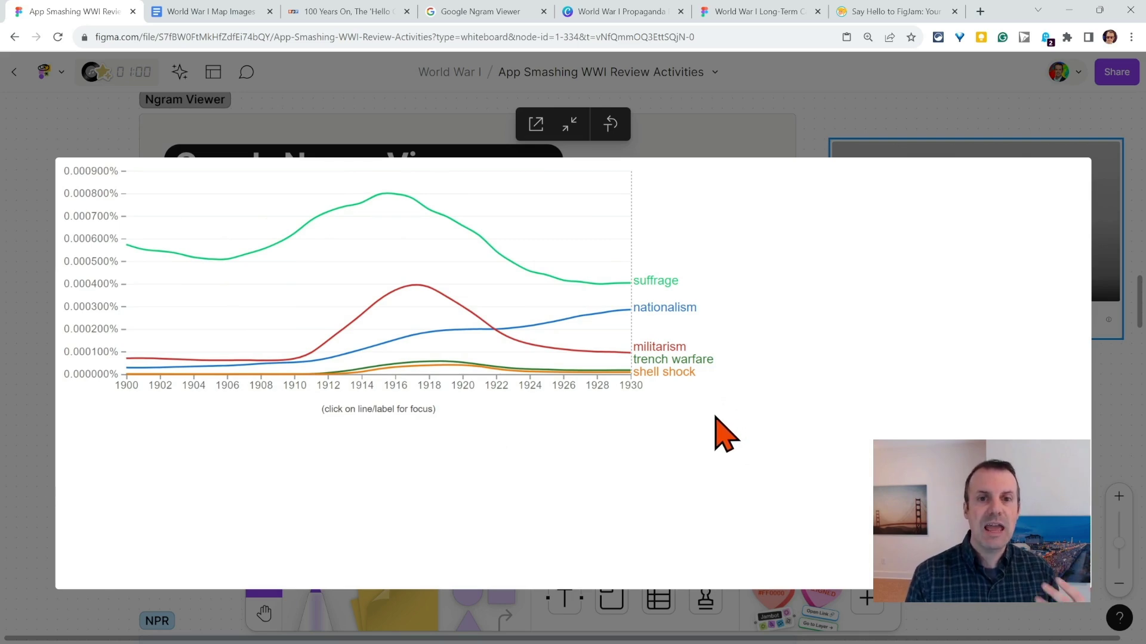
Copy the Ngram chart's iframe embed code from its Share > Embed chart option, then return to FigJam
click(471, 11)
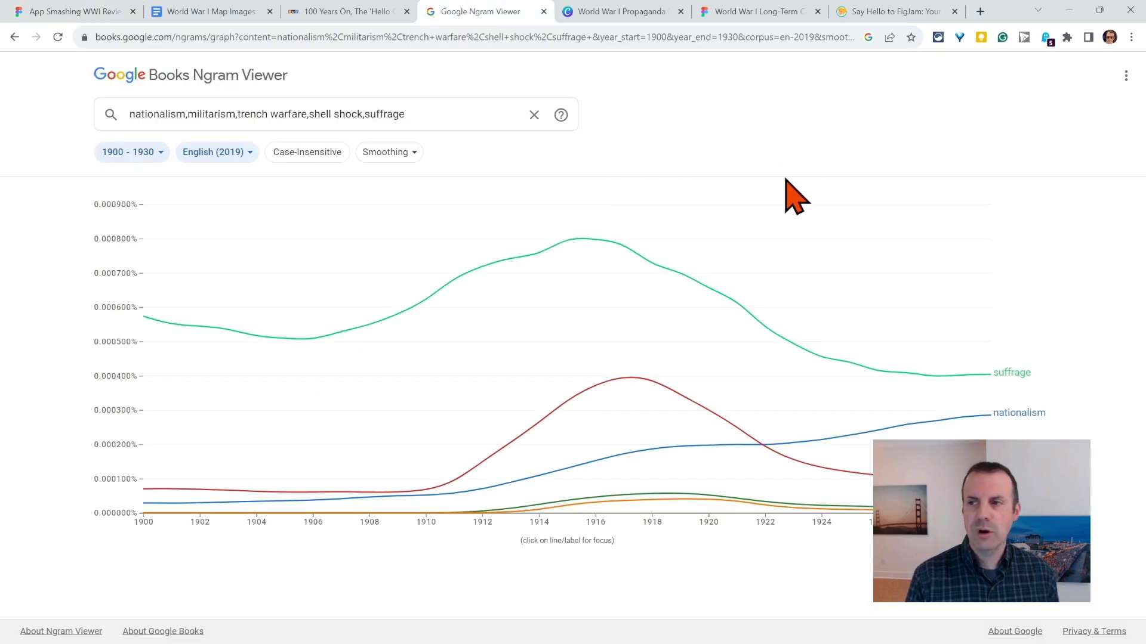
click(1125, 76)
click(1089, 106)
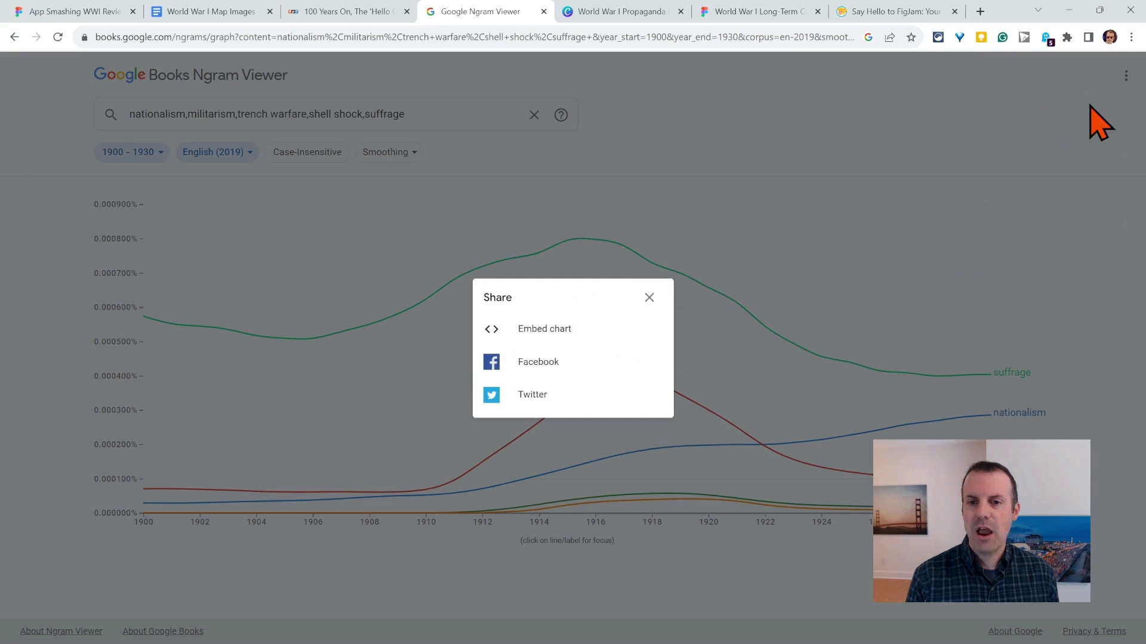
click(528, 329)
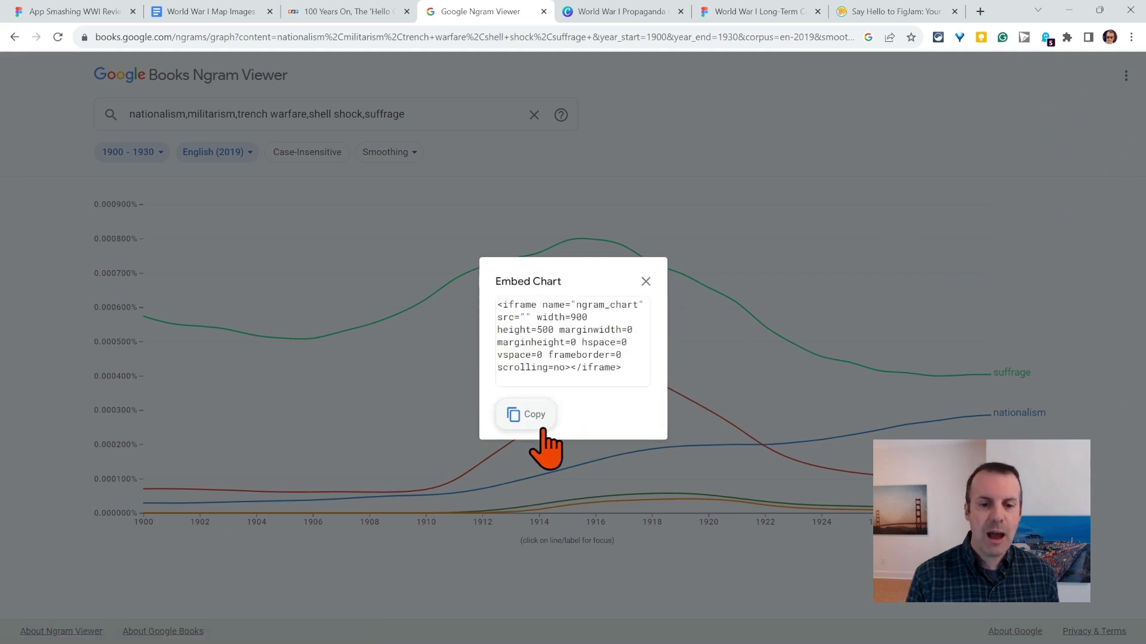
click(544, 429)
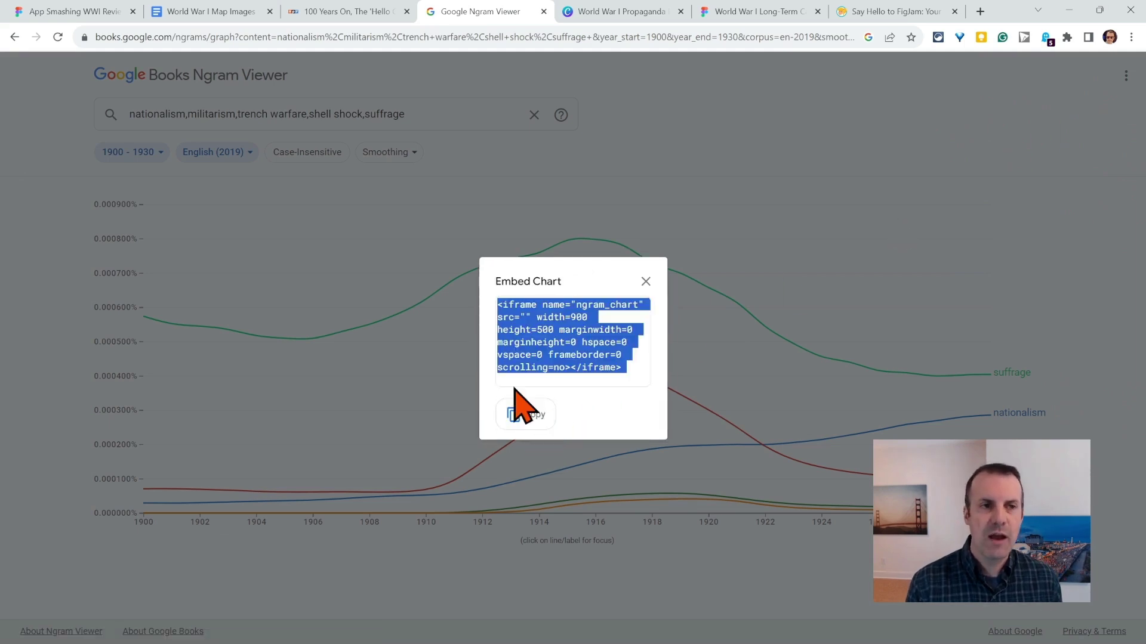
click(99, 12)
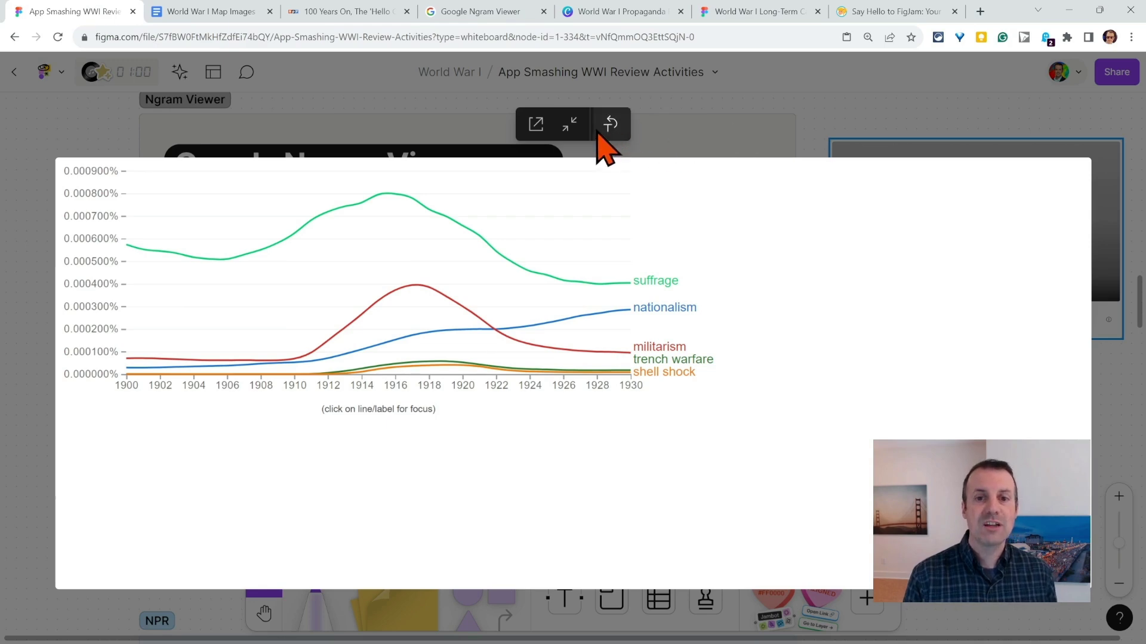
Shrink the Ngram chart back onto the board and scroll down to the NPR section
click(568, 125)
scroll(731, 349, down, 1)
scroll(733, 352, down, 10)
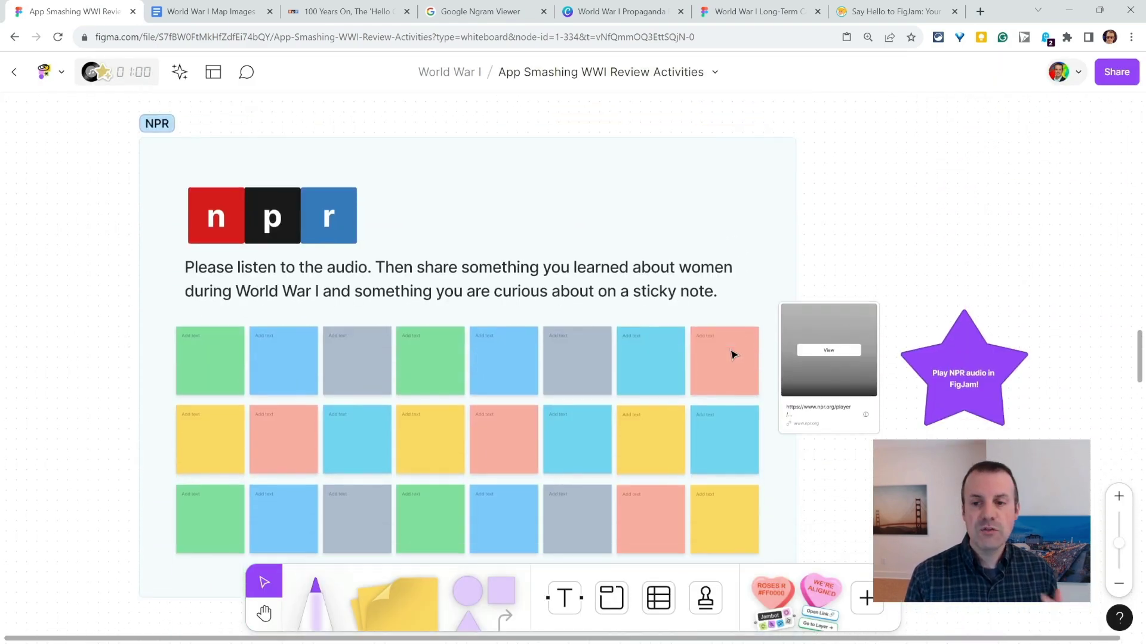
scroll(733, 355, down, 1)
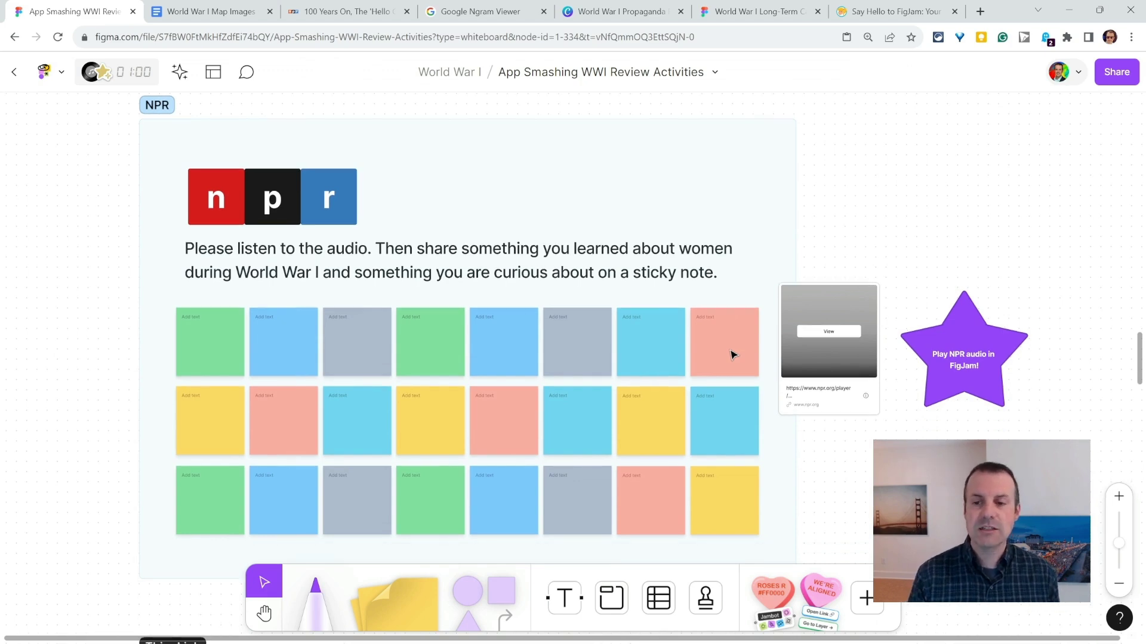
Play the NPR 'Hello Girls' audio, expand and collapse the player, pause at 0:07, then open the article
click(852, 336)
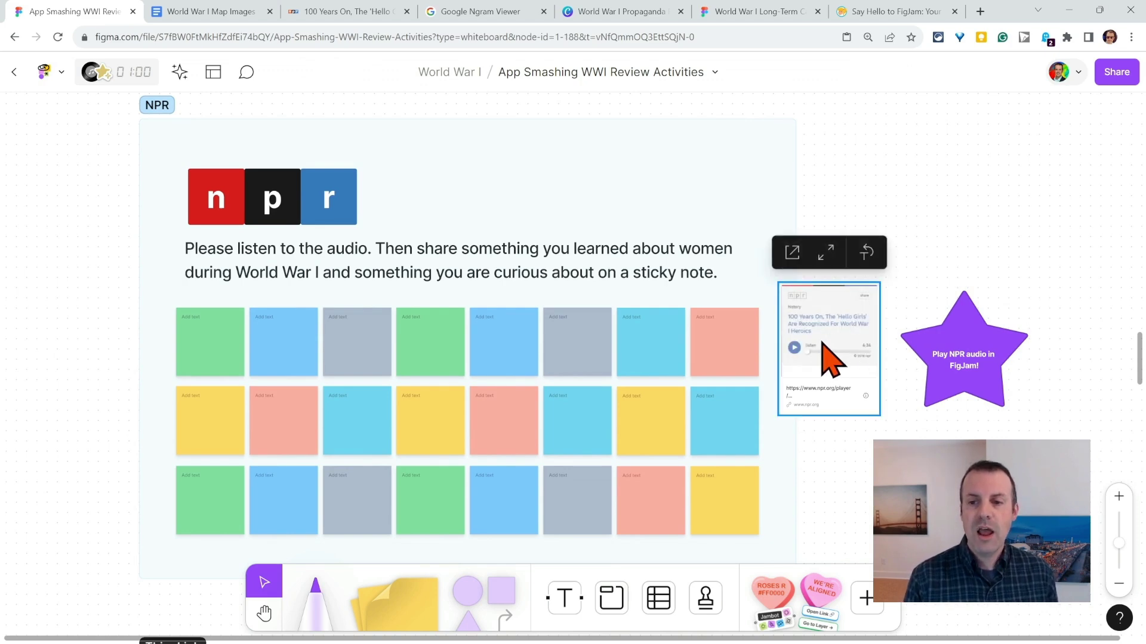
click(794, 348)
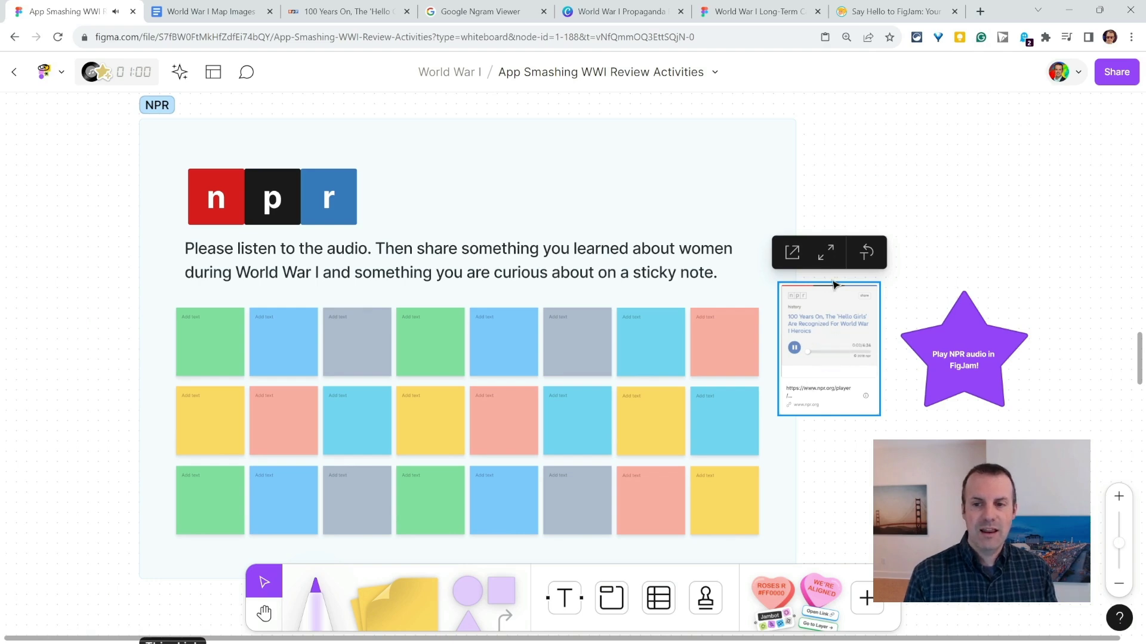
click(826, 253)
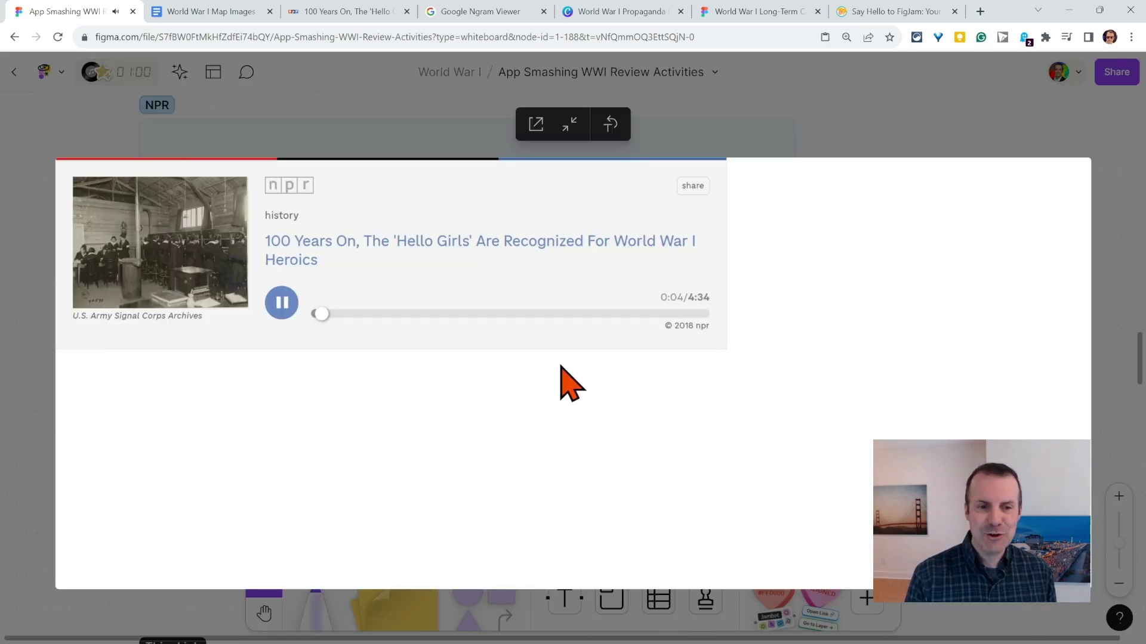
click(569, 125)
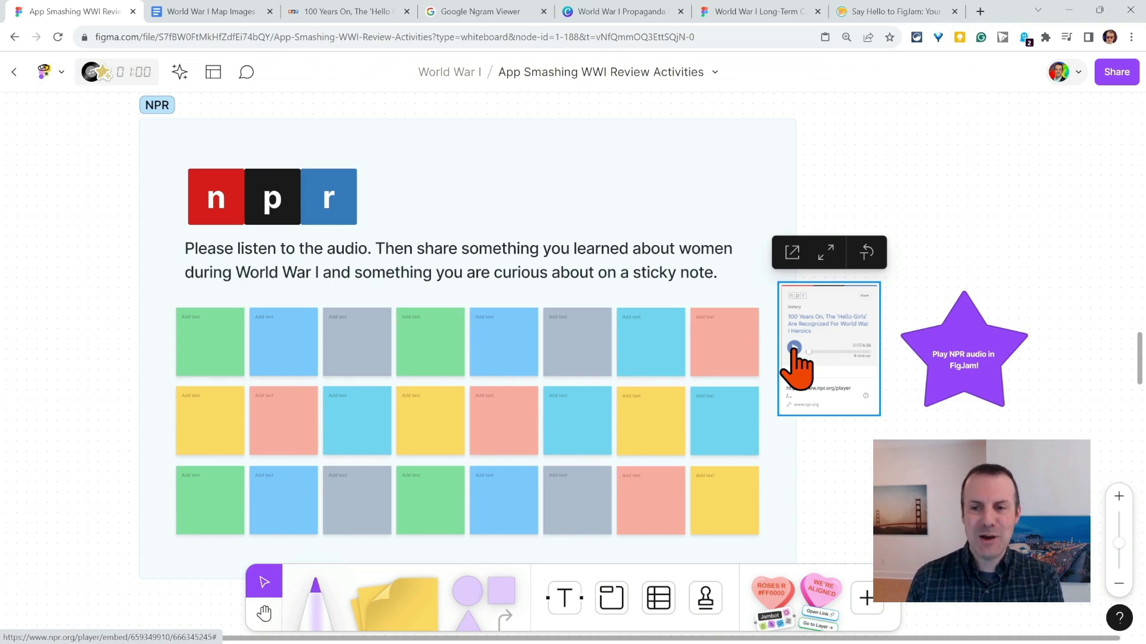
click(793, 348)
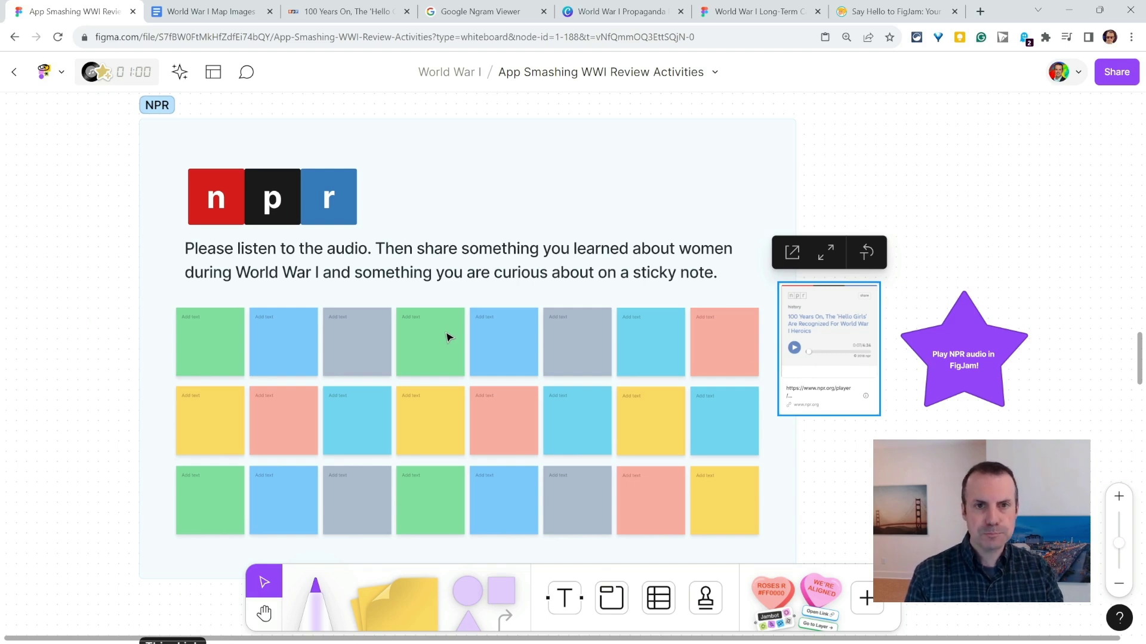
click(404, 12)
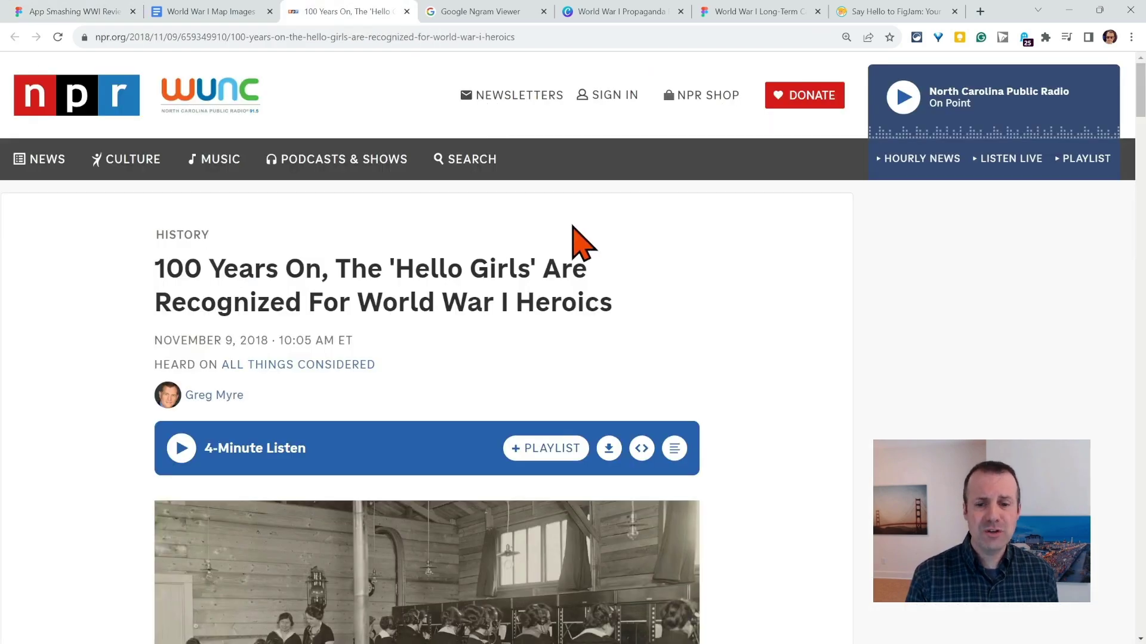
Reveal and select the 'Hello Girls' audio iframe embed code, then return to the FigJam board
scroll(591, 256, down, 2)
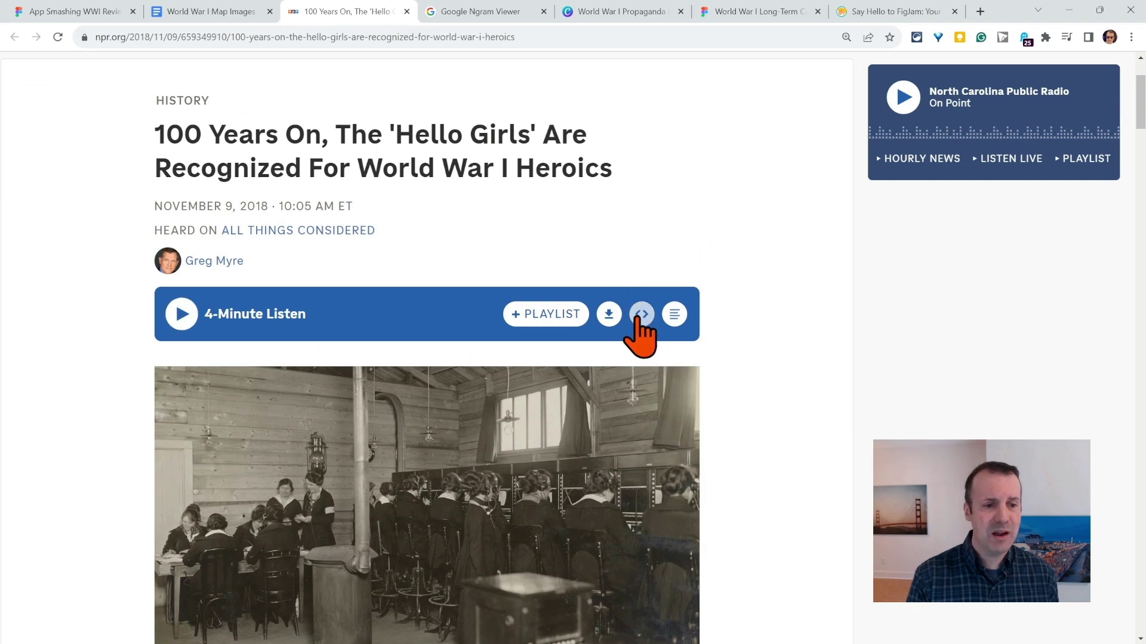
click(641, 314)
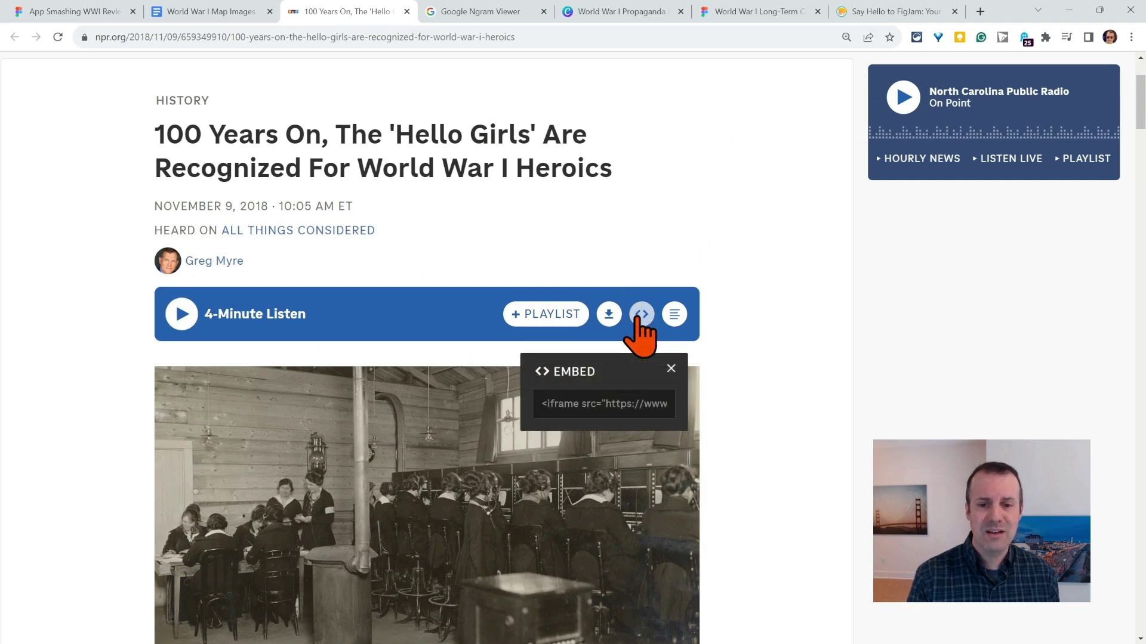
click(587, 398)
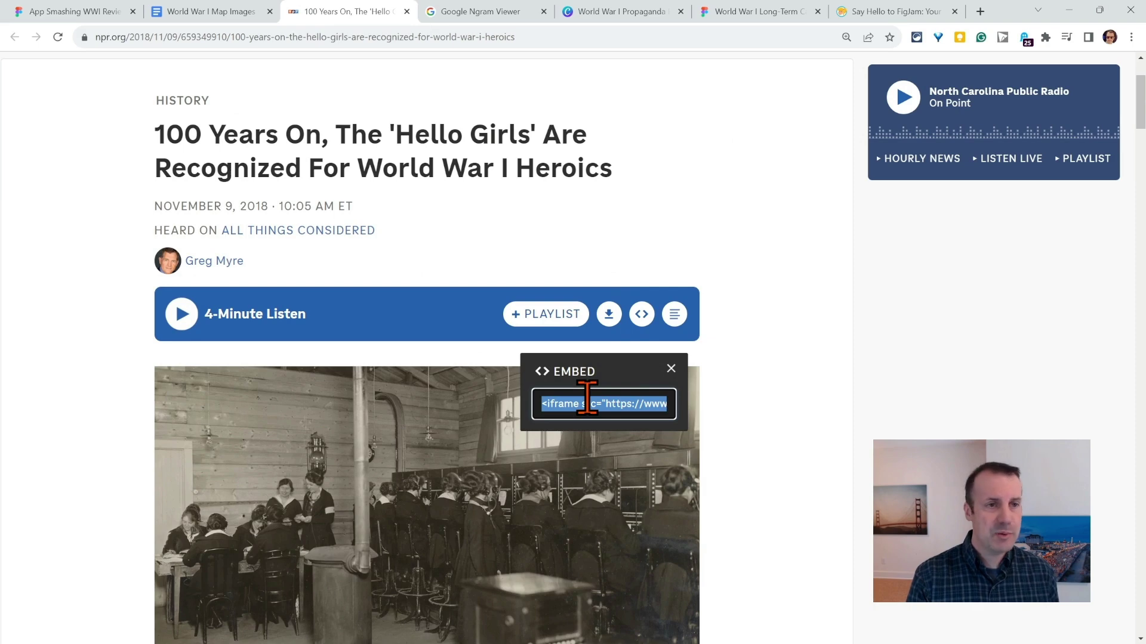
click(89, 12)
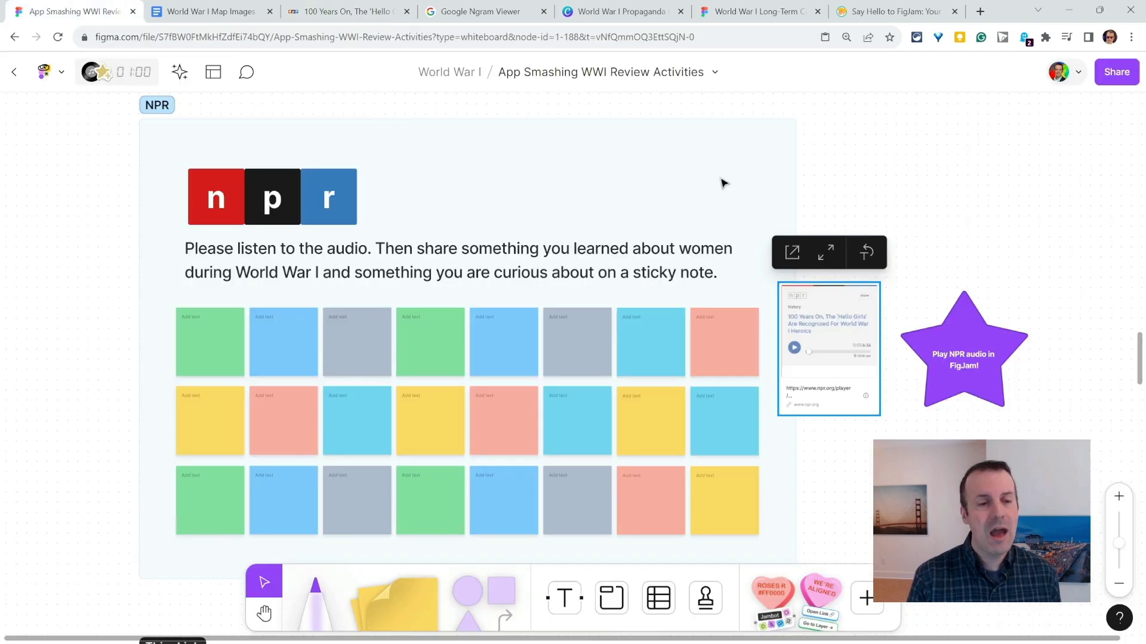
Load the European Alliances 1914 ThingLink map in its embed, then play and close the France video
scroll(721, 183, down, 10)
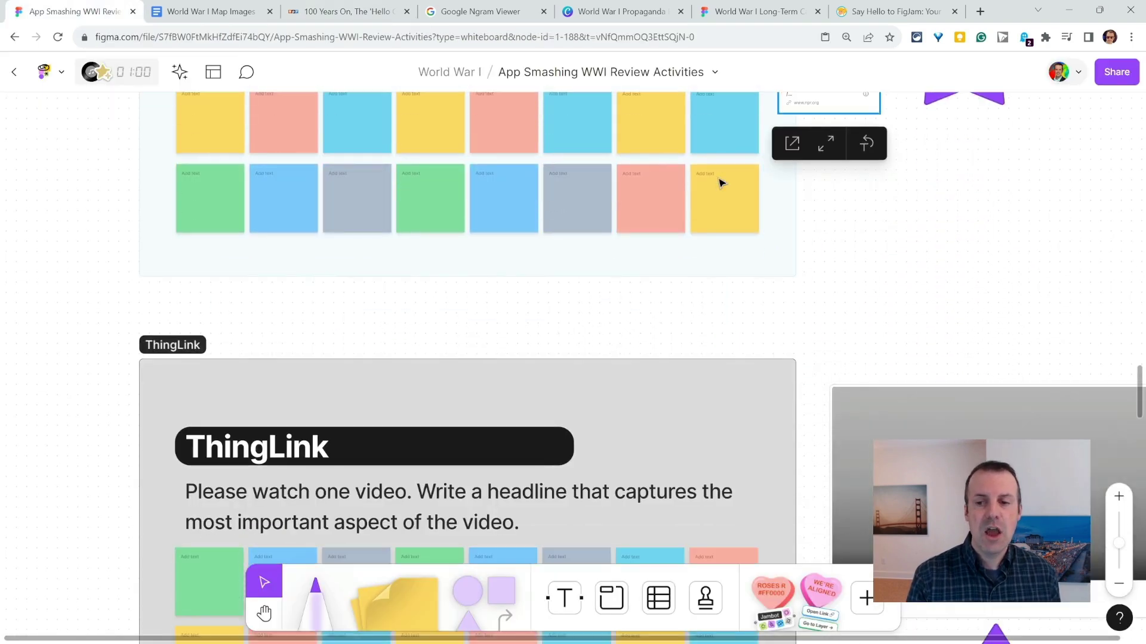
scroll(720, 183, down, 3)
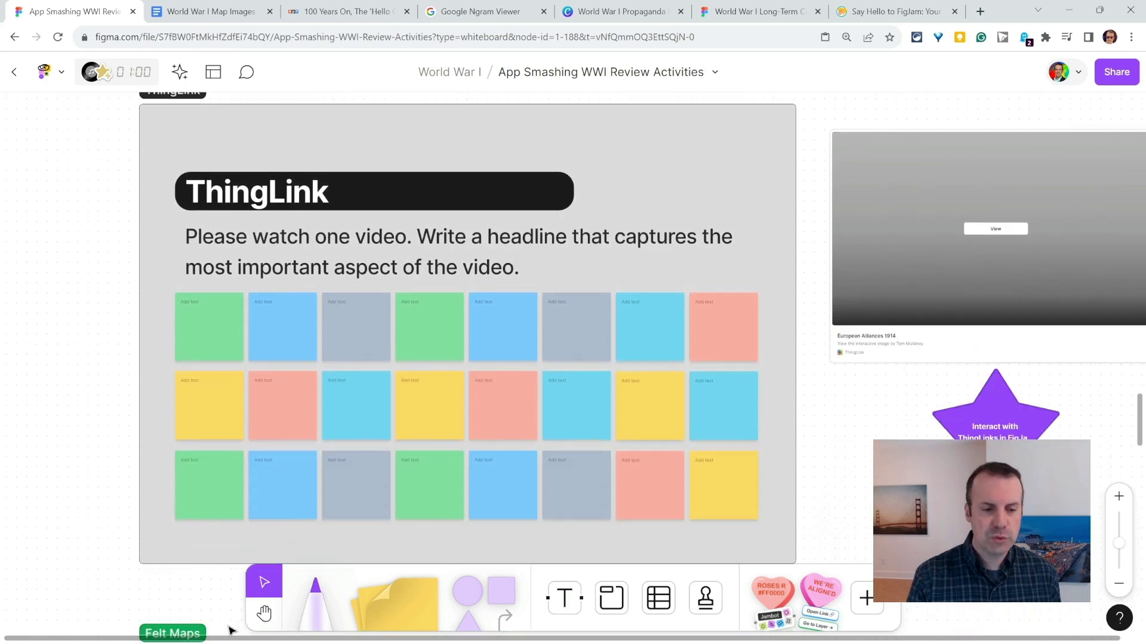
click(266, 617)
drag(865, 463, 831, 463)
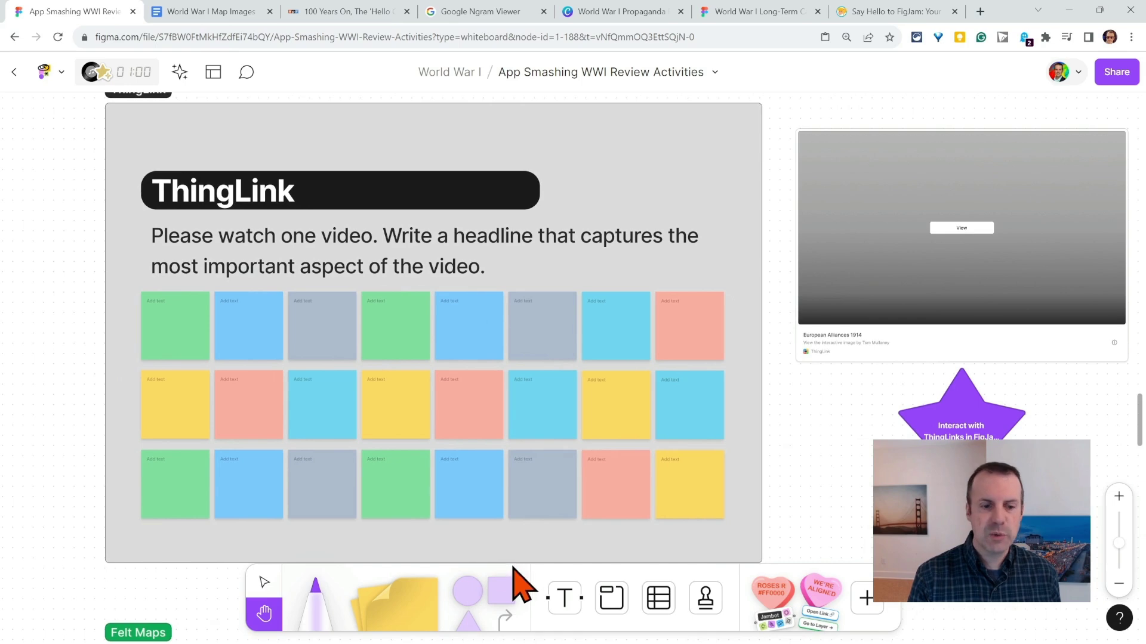
click(267, 583)
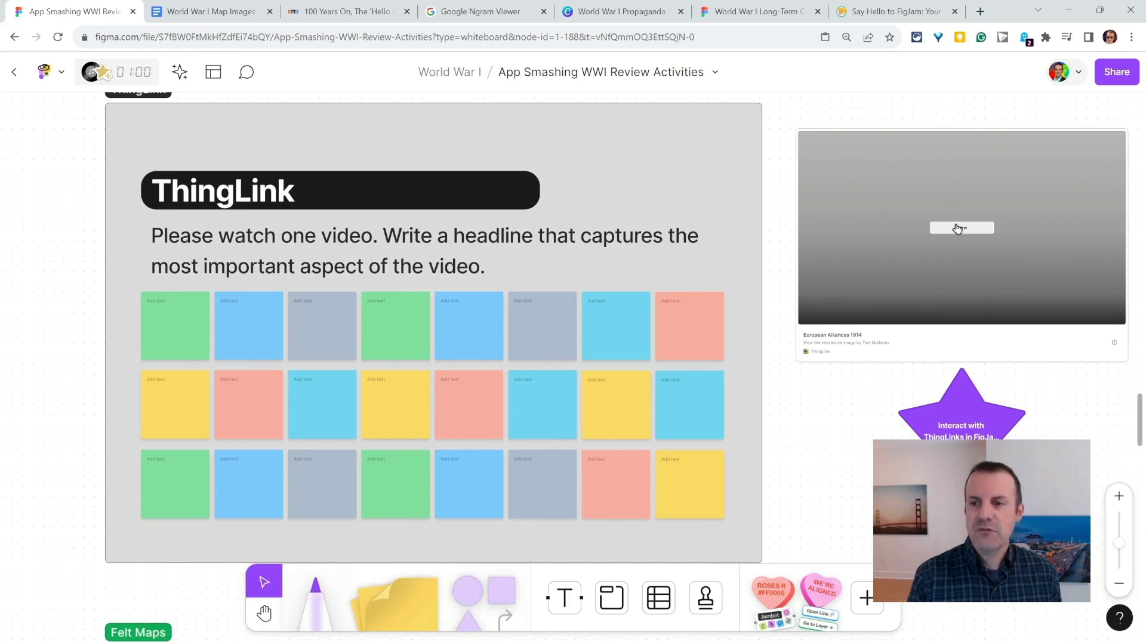
click(957, 236)
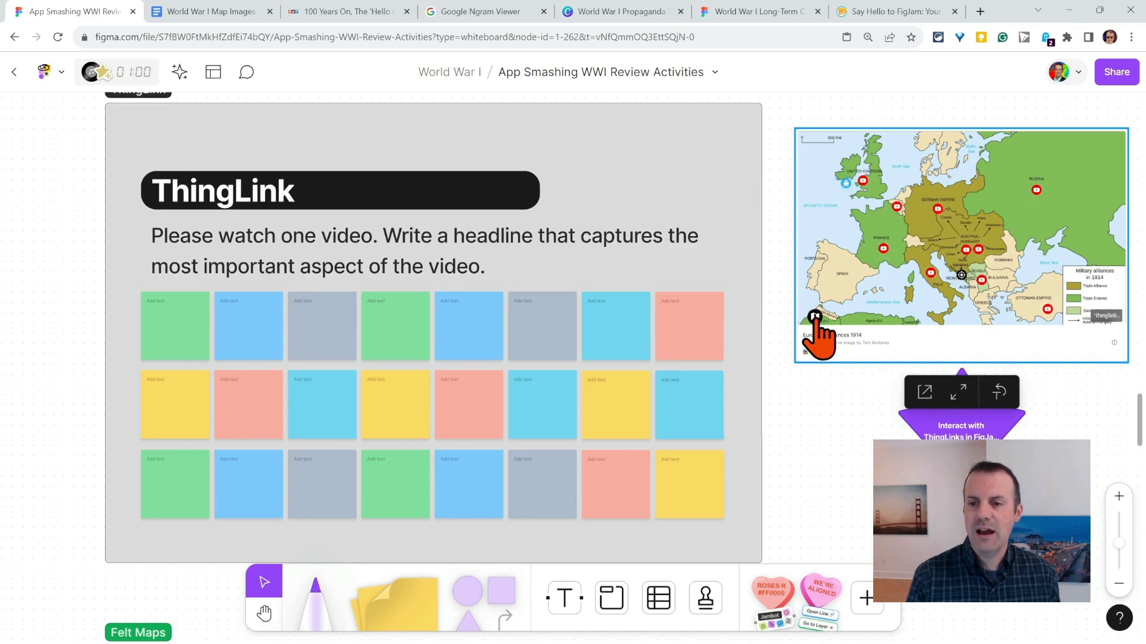
click(884, 248)
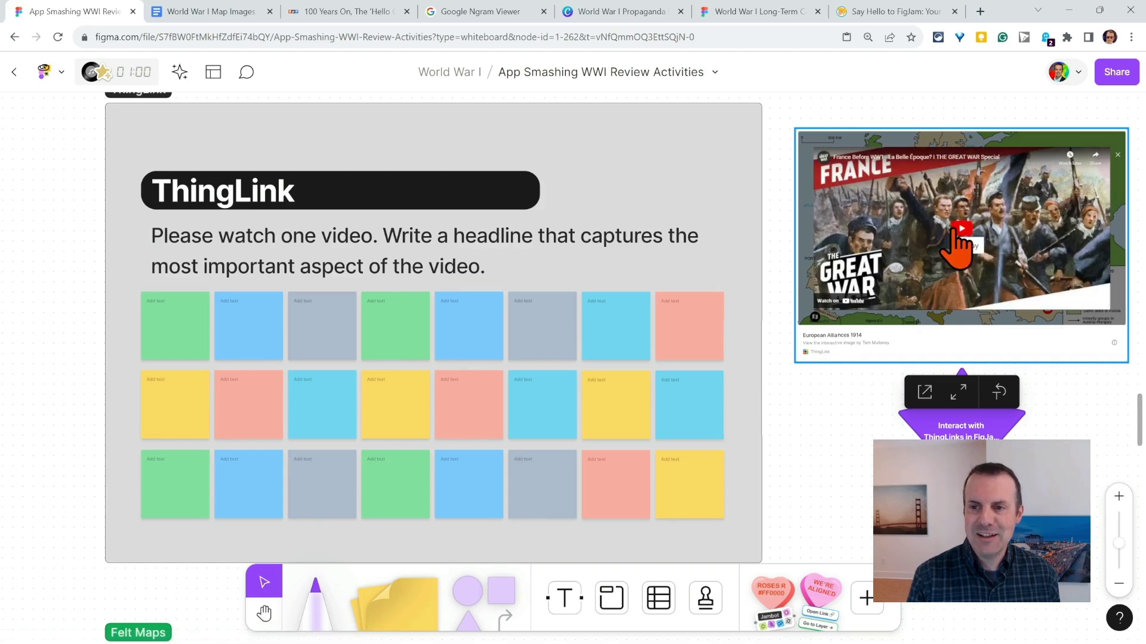
click(886, 319)
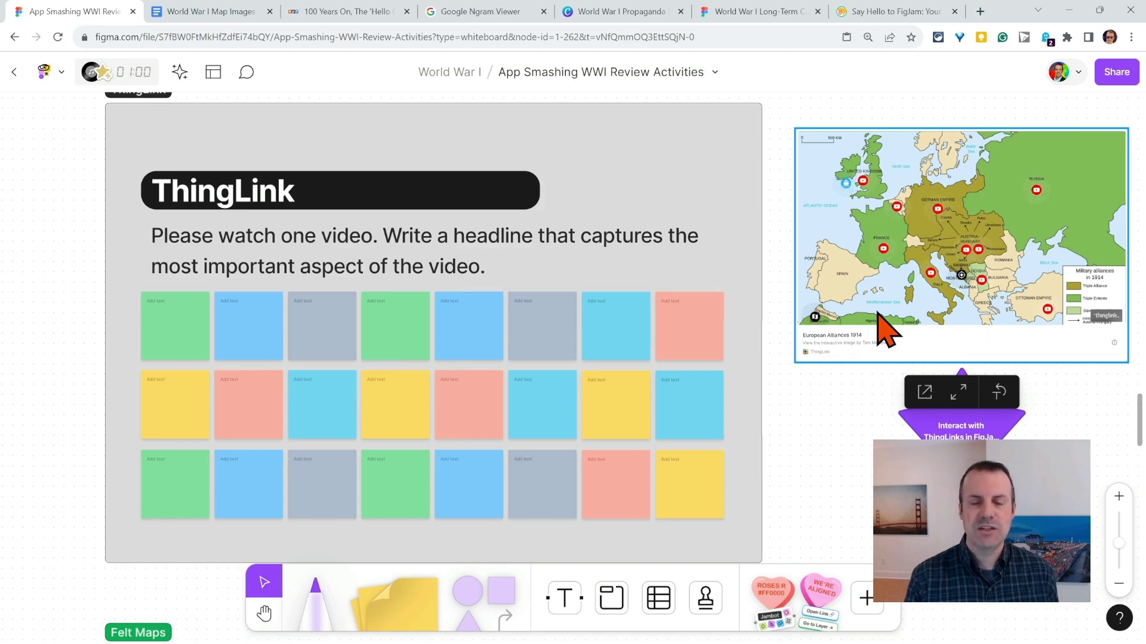
Load the Schlieffen Plan Felt map in its embed and expand it to full size
scroll(836, 345, down, 2)
scroll(836, 348, down, 10)
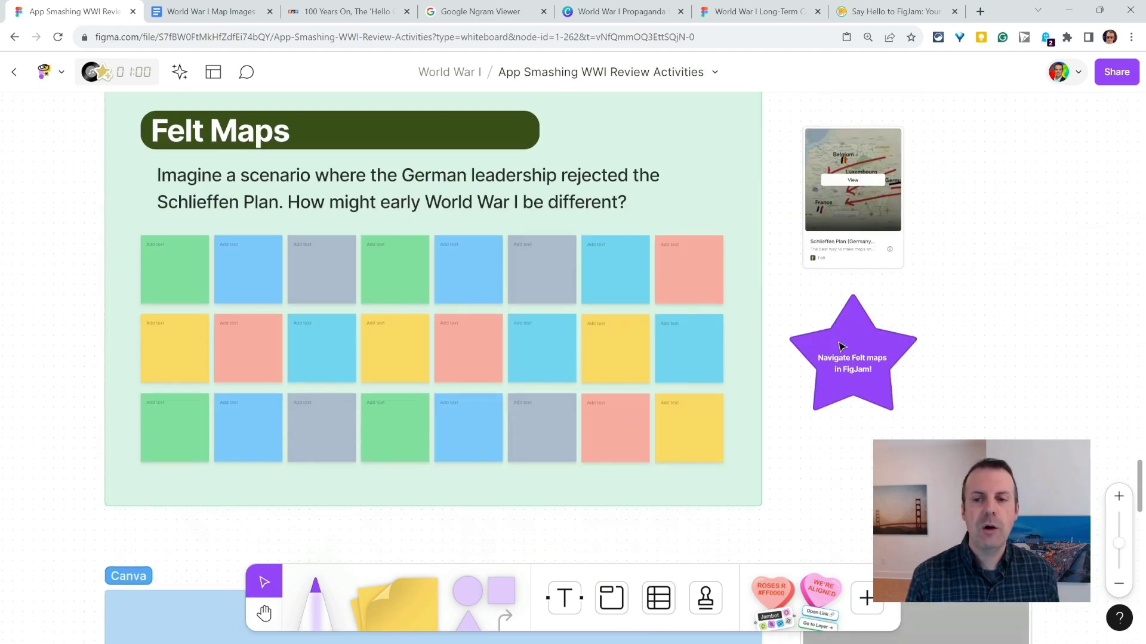
scroll(867, 375, up, 1)
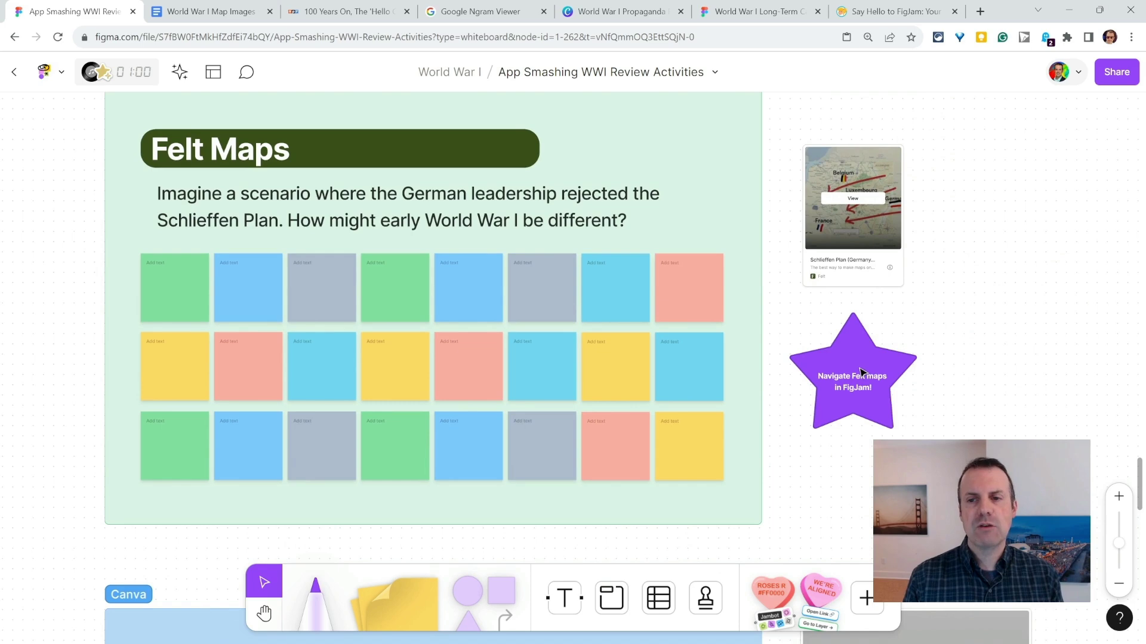
scroll(863, 373, up, 1)
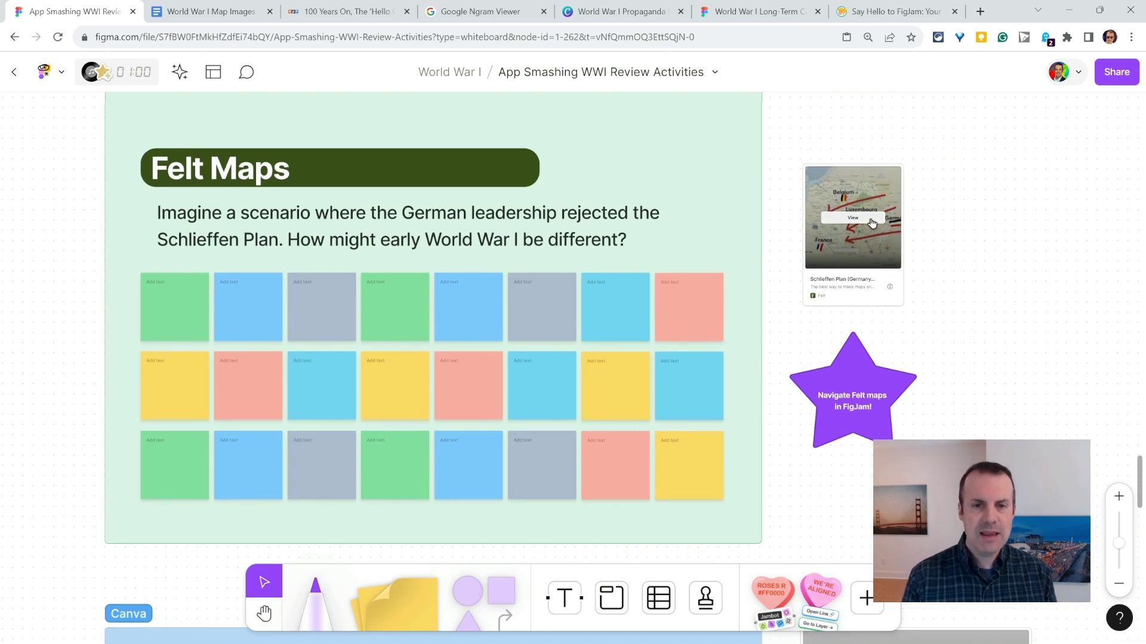
click(872, 223)
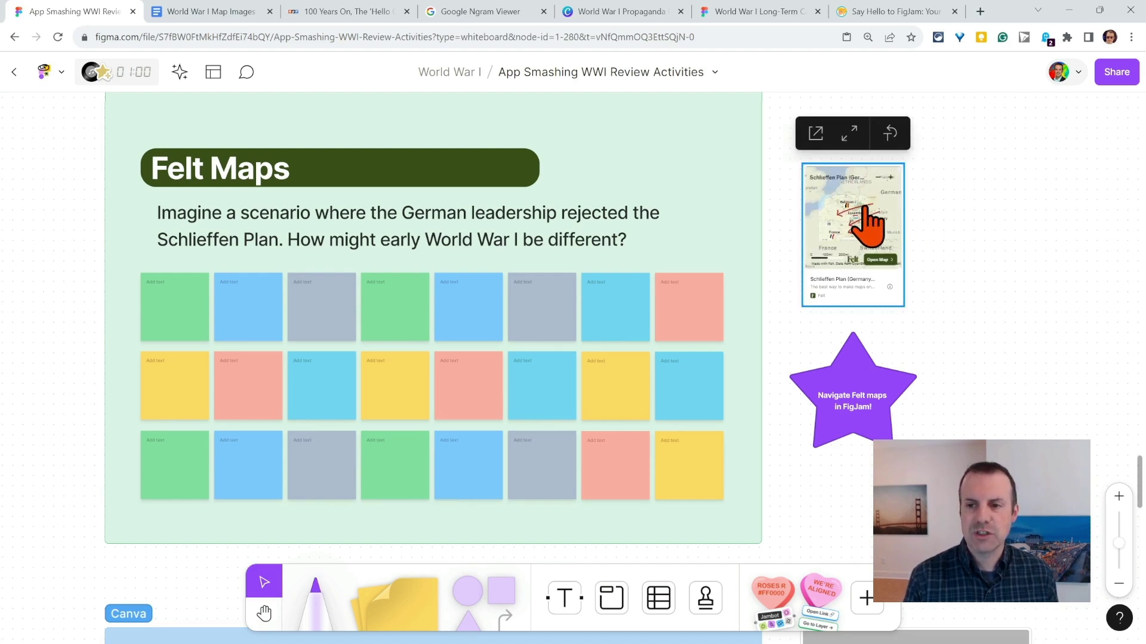
click(847, 139)
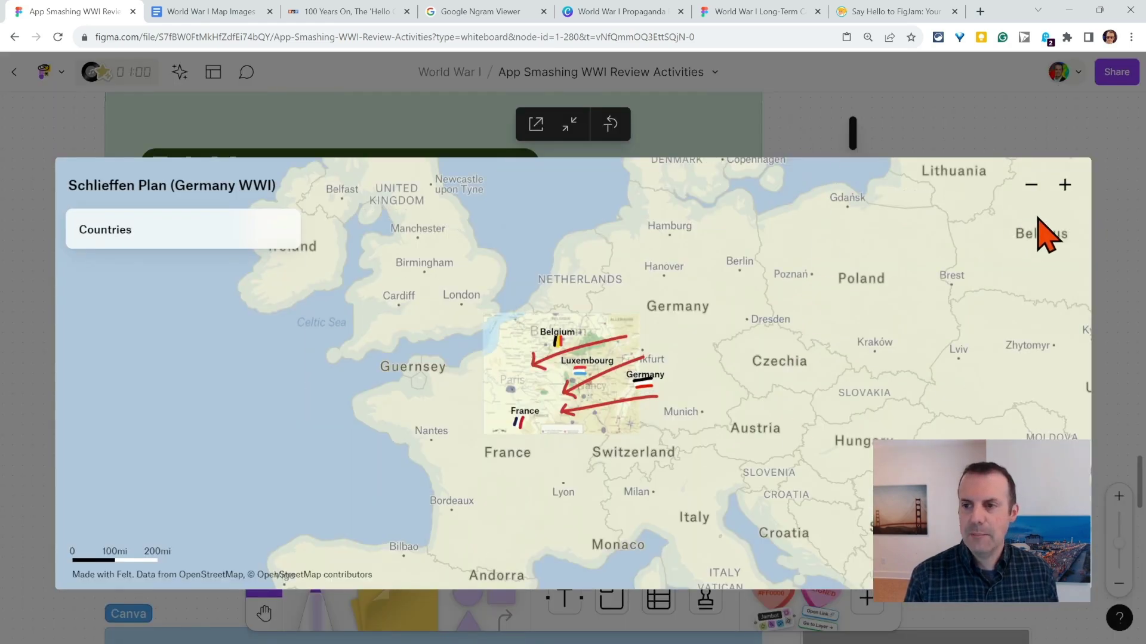
Zoom the Felt map in around Luxembourg, back out over France and Germany, then collapse it
click(1064, 185)
click(1063, 185)
click(1064, 185)
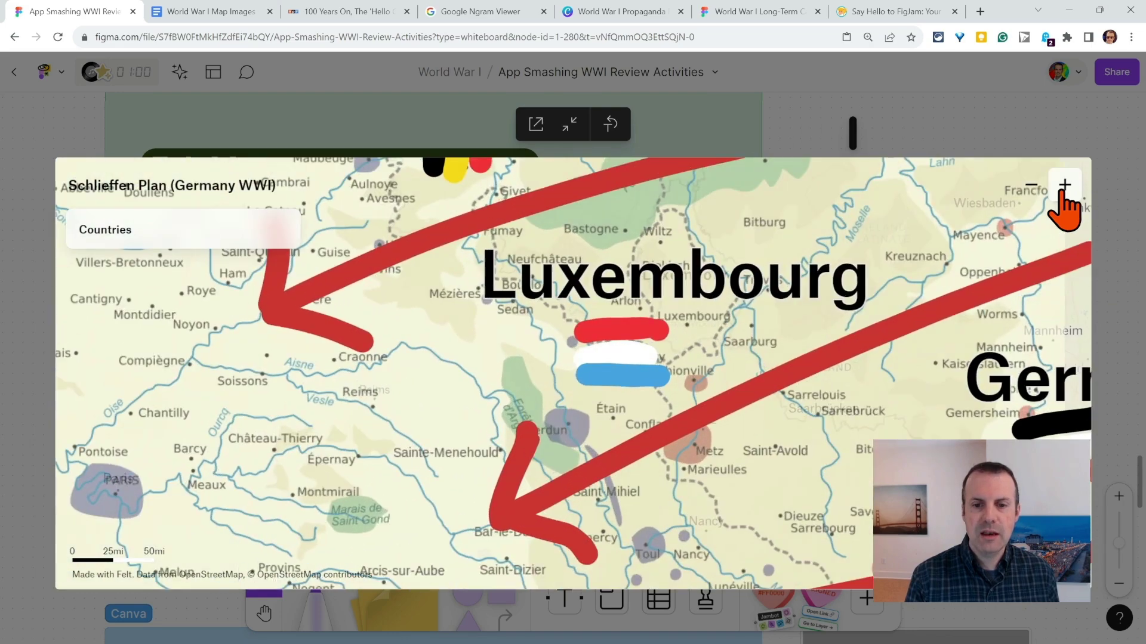
click(1031, 186)
click(1032, 186)
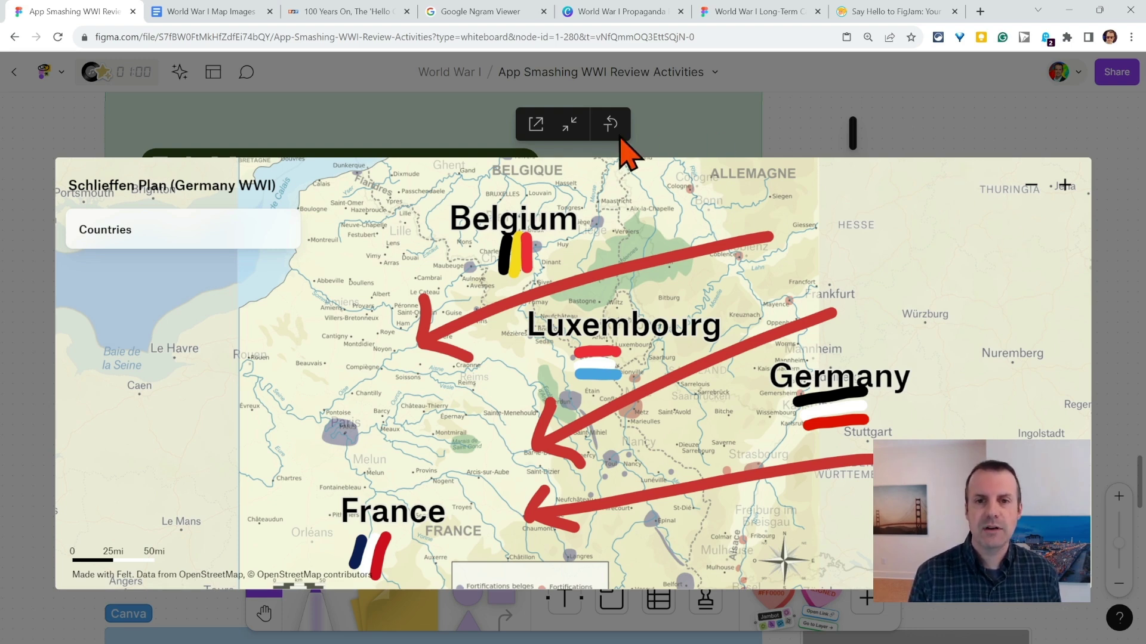
click(569, 125)
scroll(821, 349, down, 6)
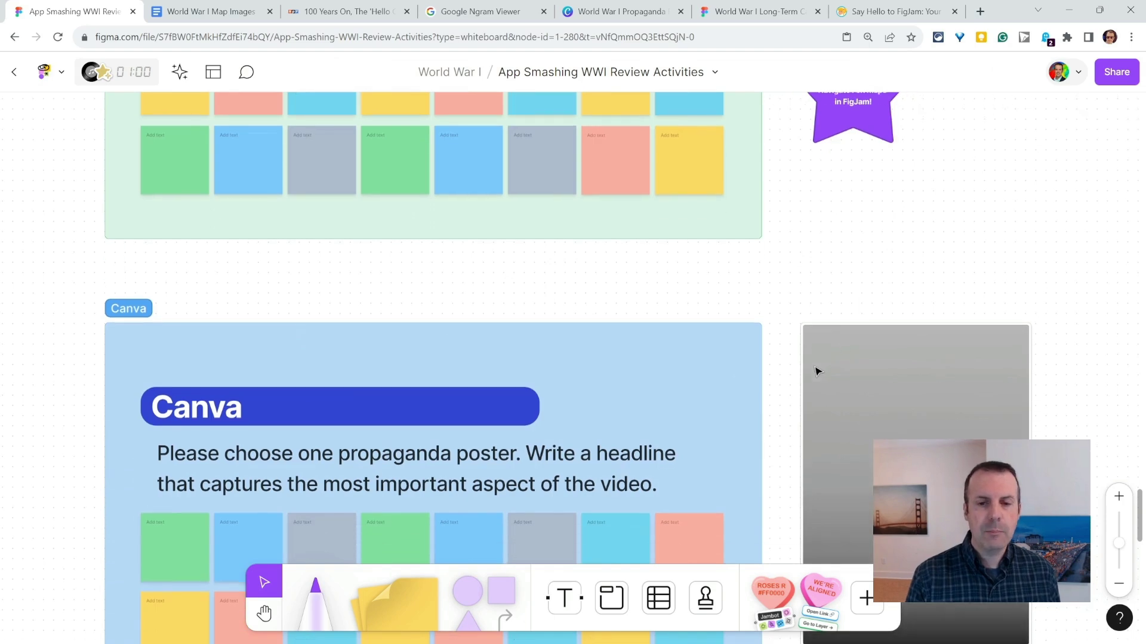
scroll(804, 372, down, 2)
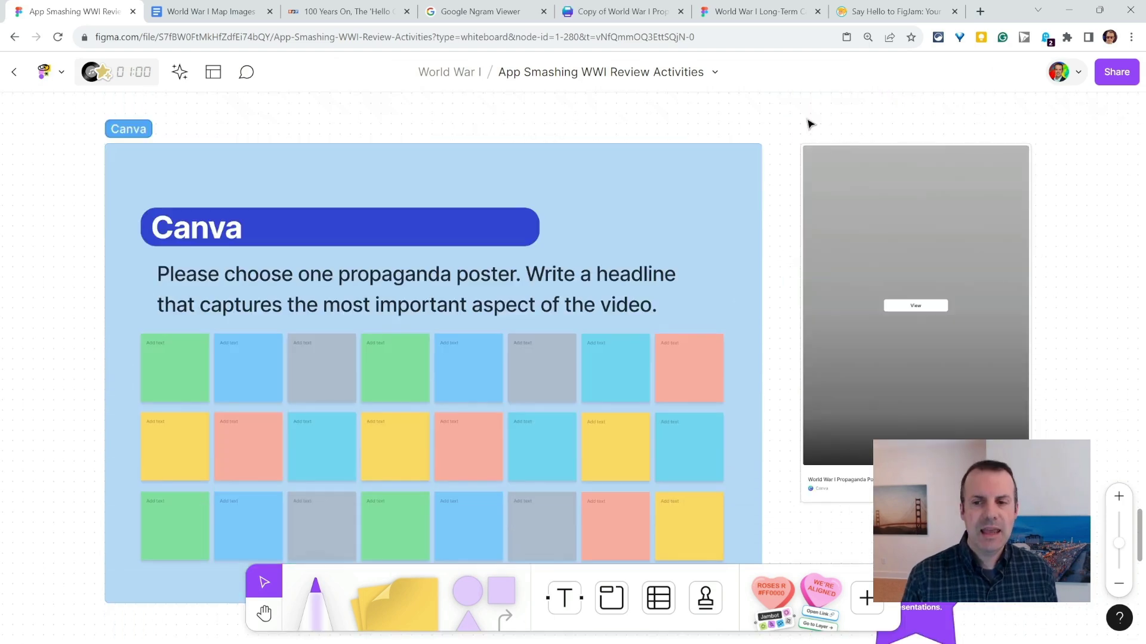
Create and copy a public view link for the Canva propaganda posters design, then load the FigJam embed
click(626, 13)
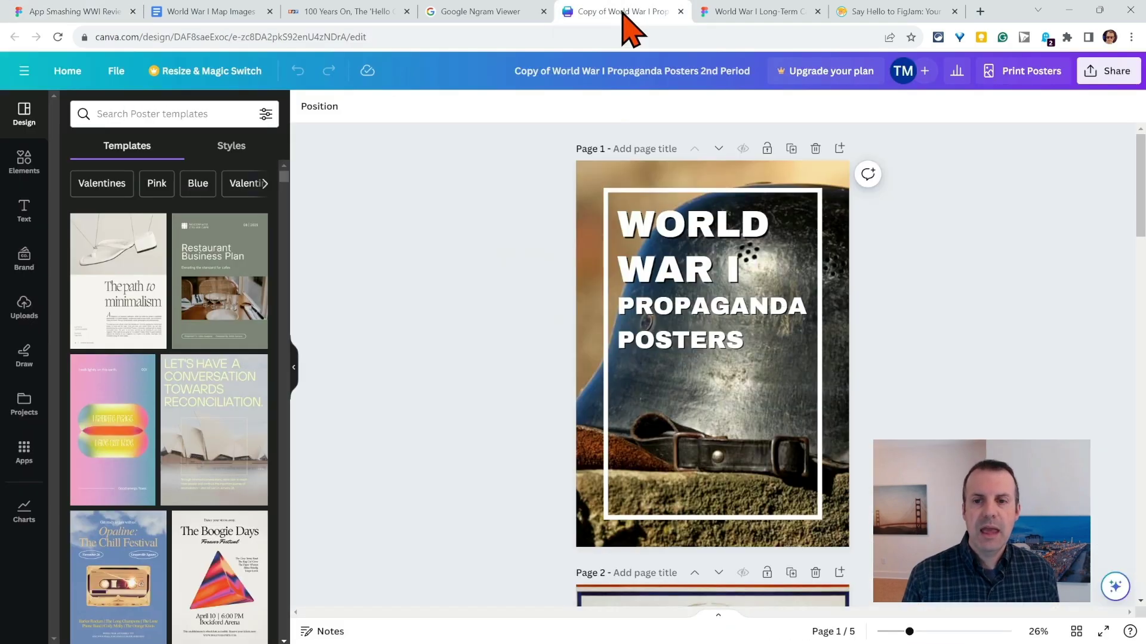
click(1097, 73)
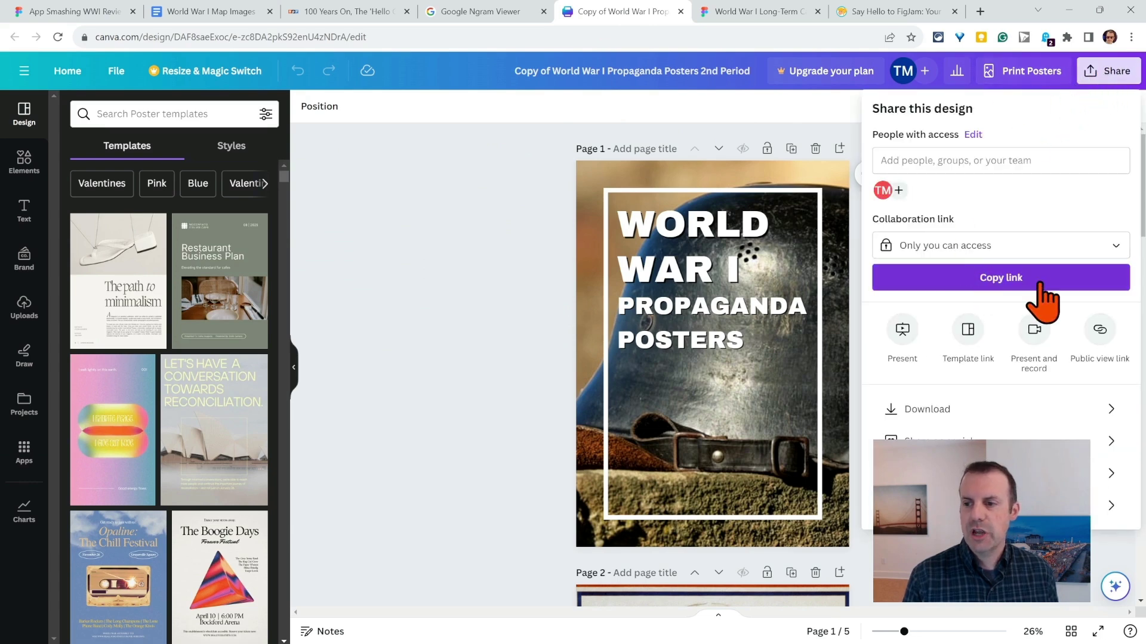
click(1100, 339)
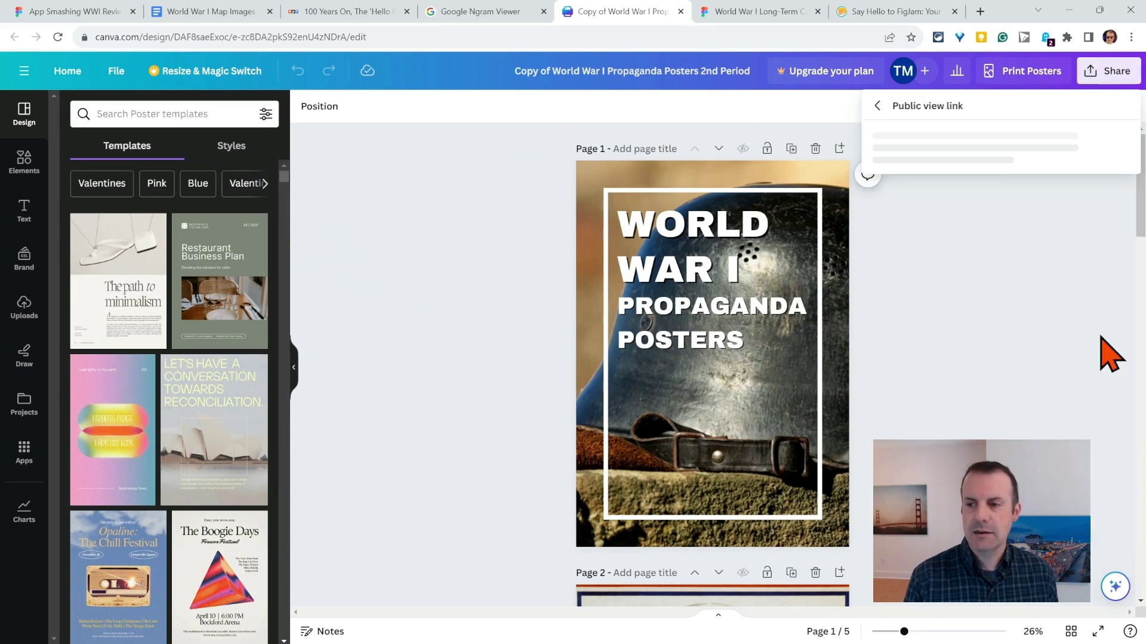
click(1000, 375)
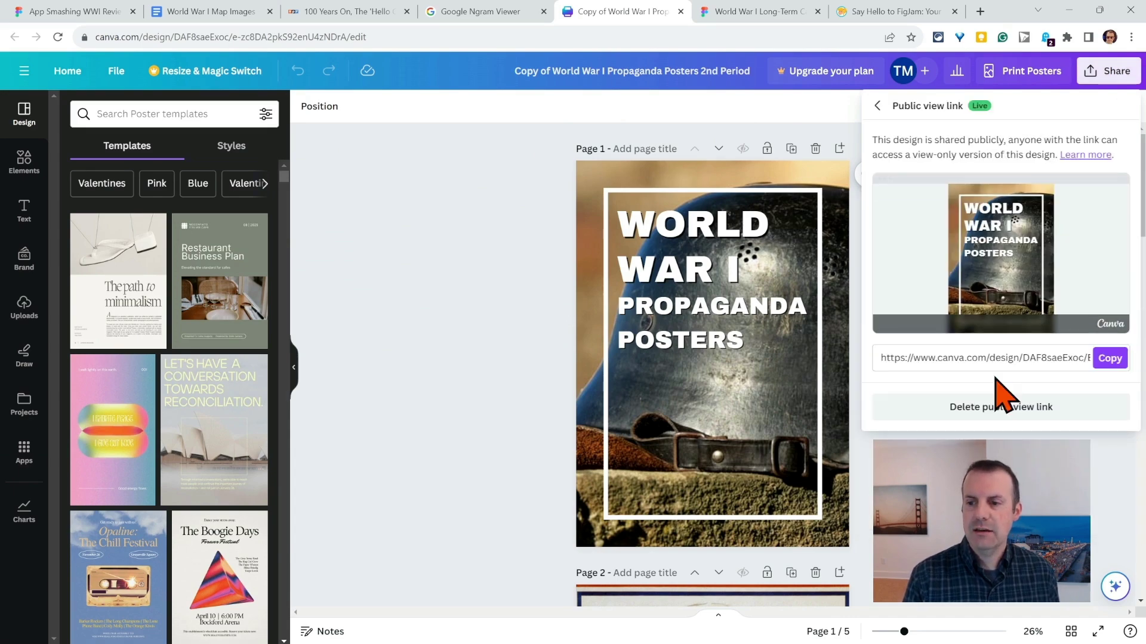
click(1110, 358)
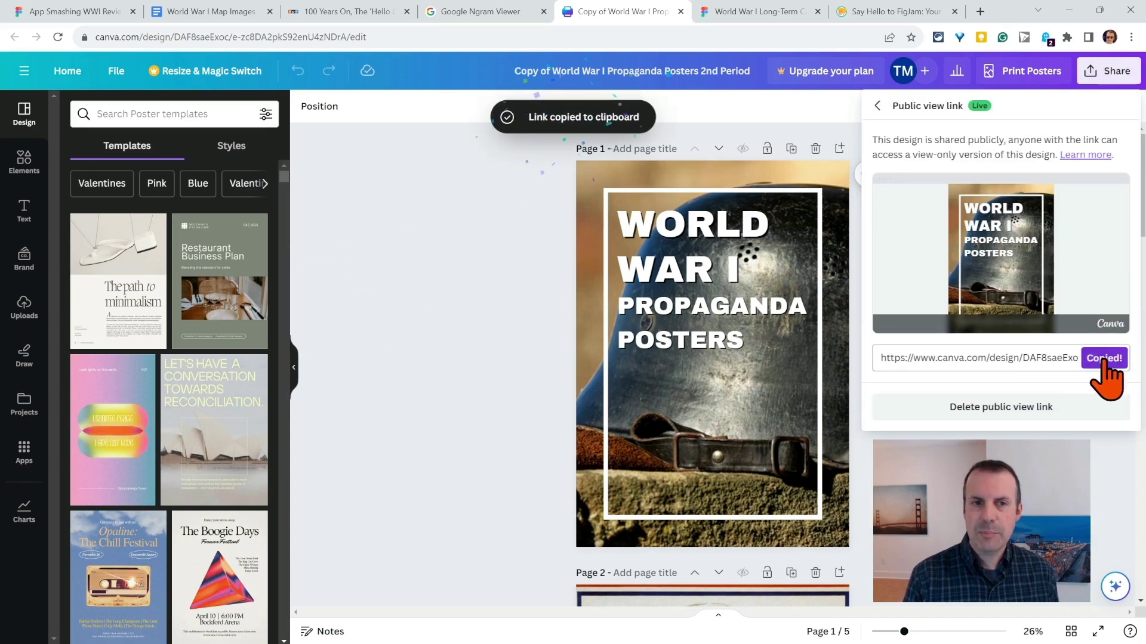
click(72, 12)
click(925, 308)
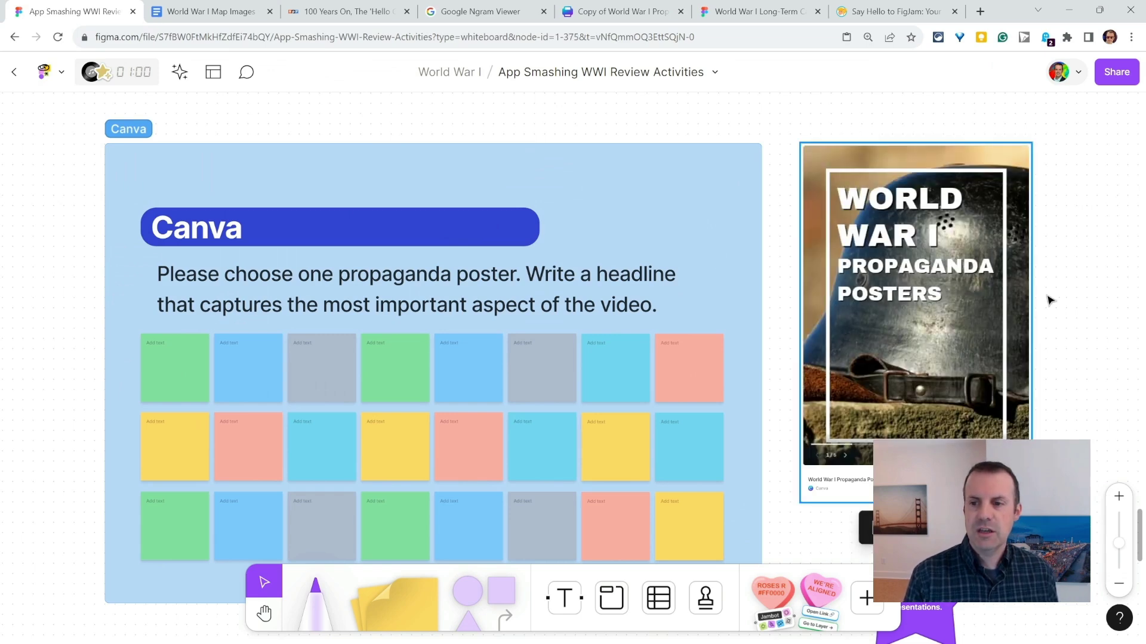
Advance the Canva embed's slideshow to the Women Are Working poster
scroll(1050, 300, down, 1)
click(845, 418)
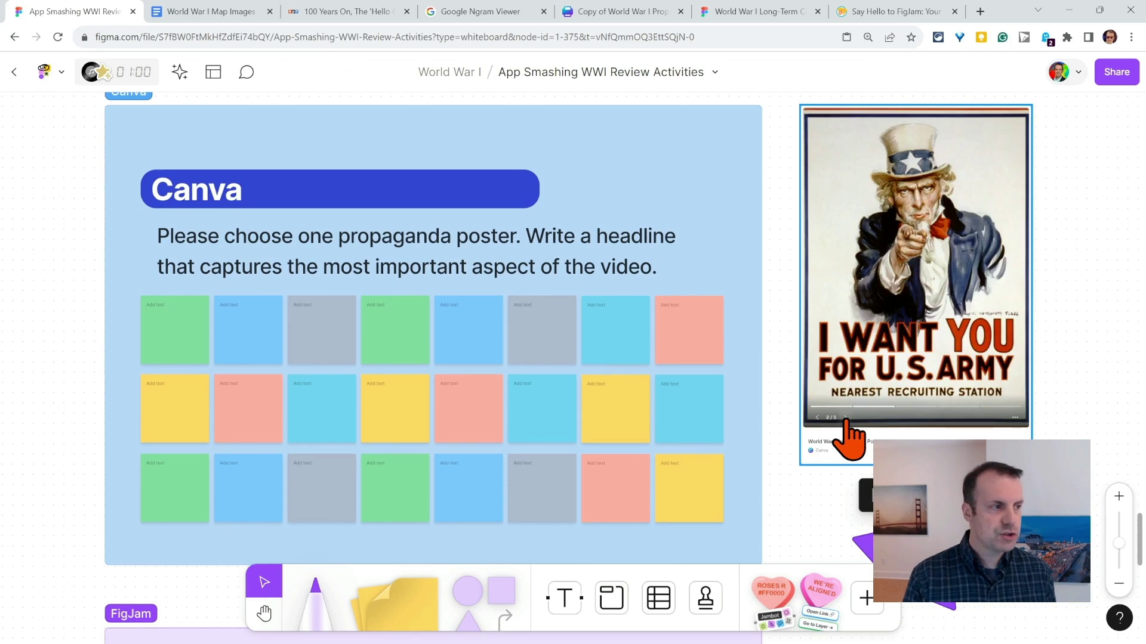
click(845, 417)
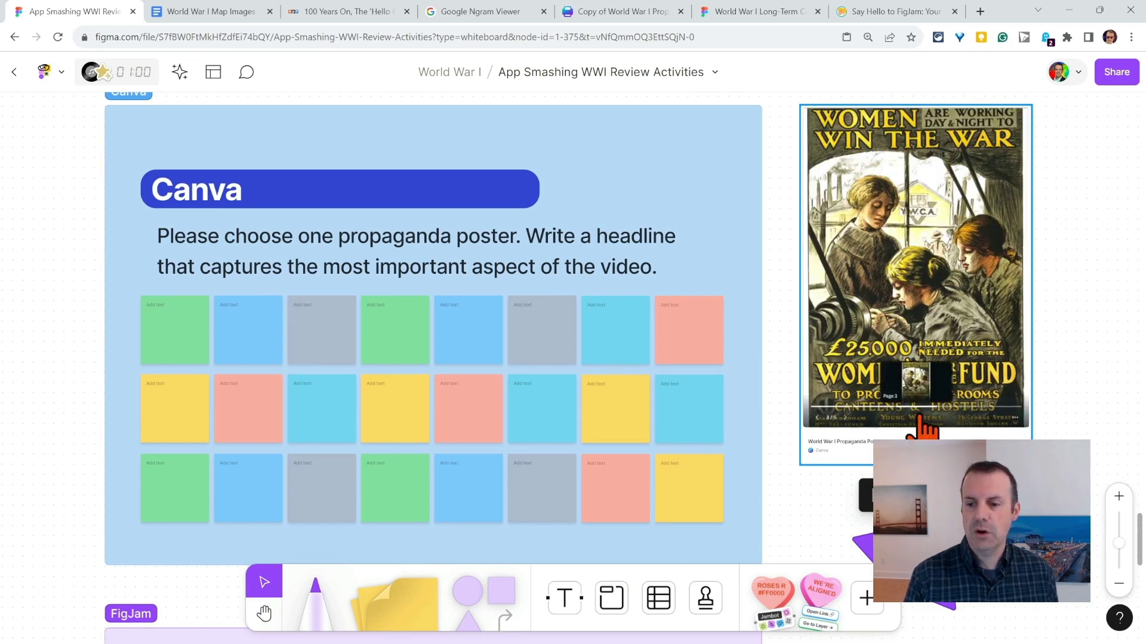
scroll(1068, 344, up, 5)
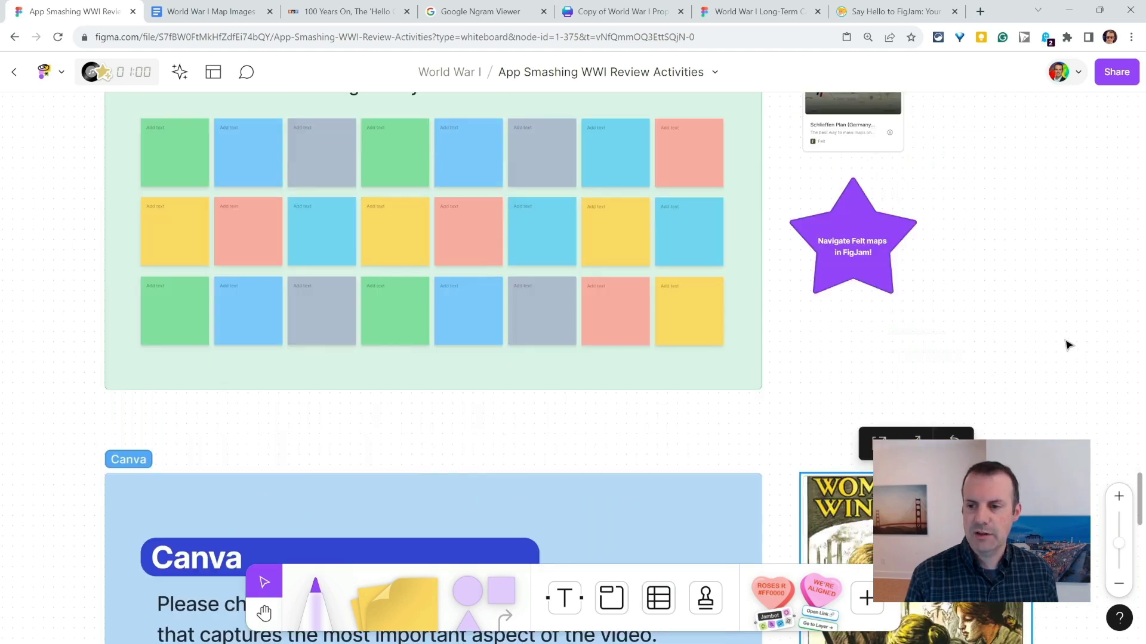
Maximize the poster embed, page through to poster 4/5, and minimize it back onto the board
click(917, 439)
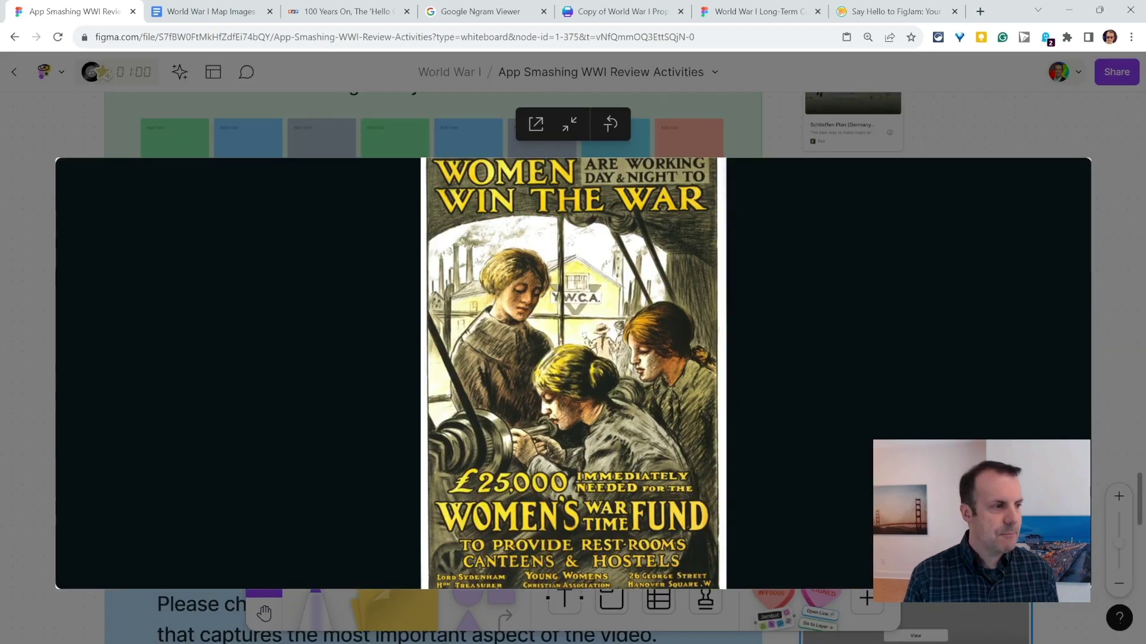
click(157, 553)
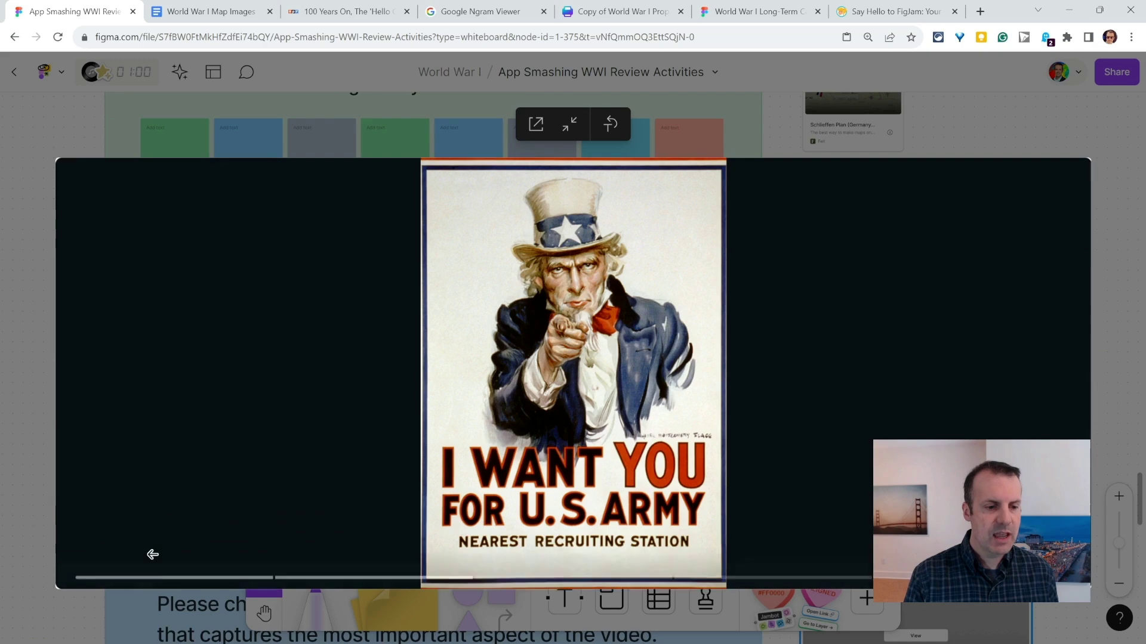
click(93, 562)
click(168, 574)
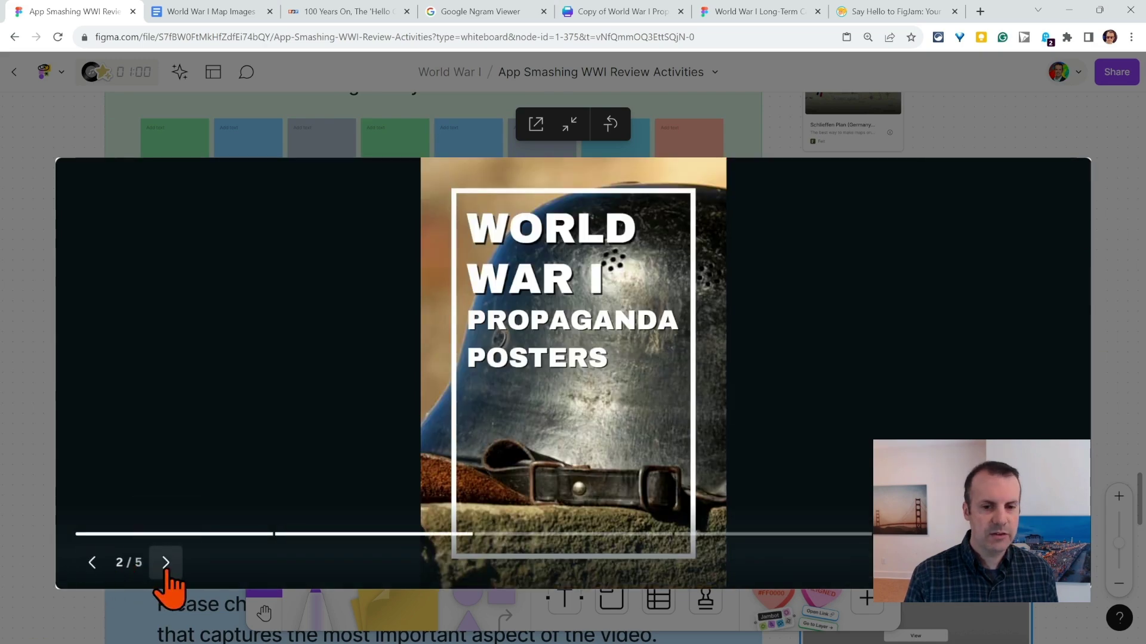
click(167, 574)
click(167, 574)
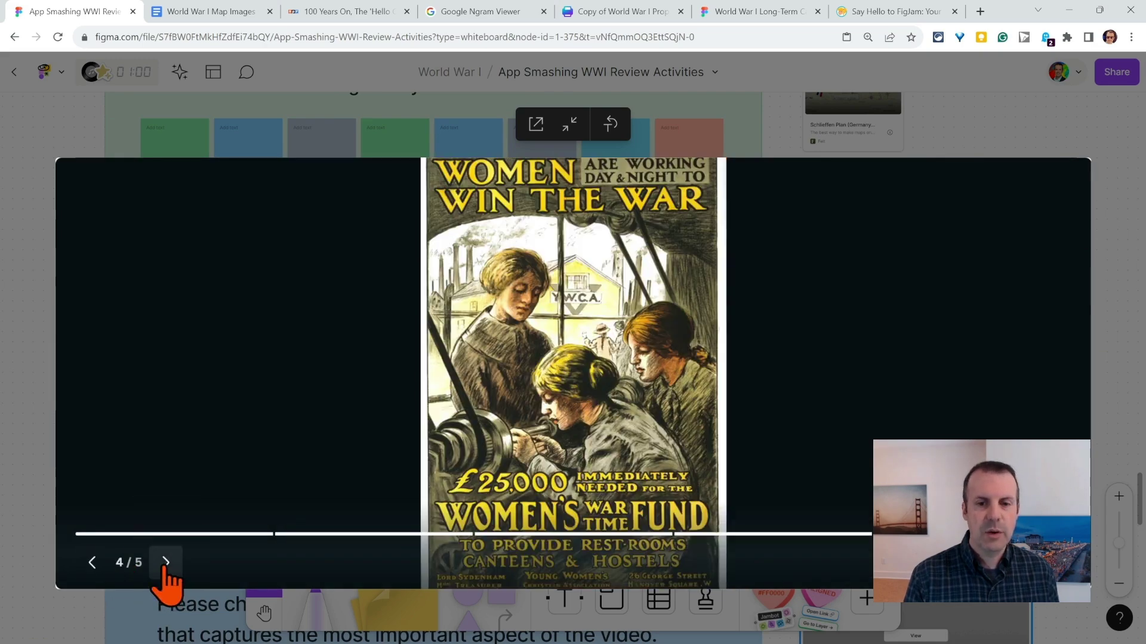
click(18, 379)
scroll(119, 359, down, 1)
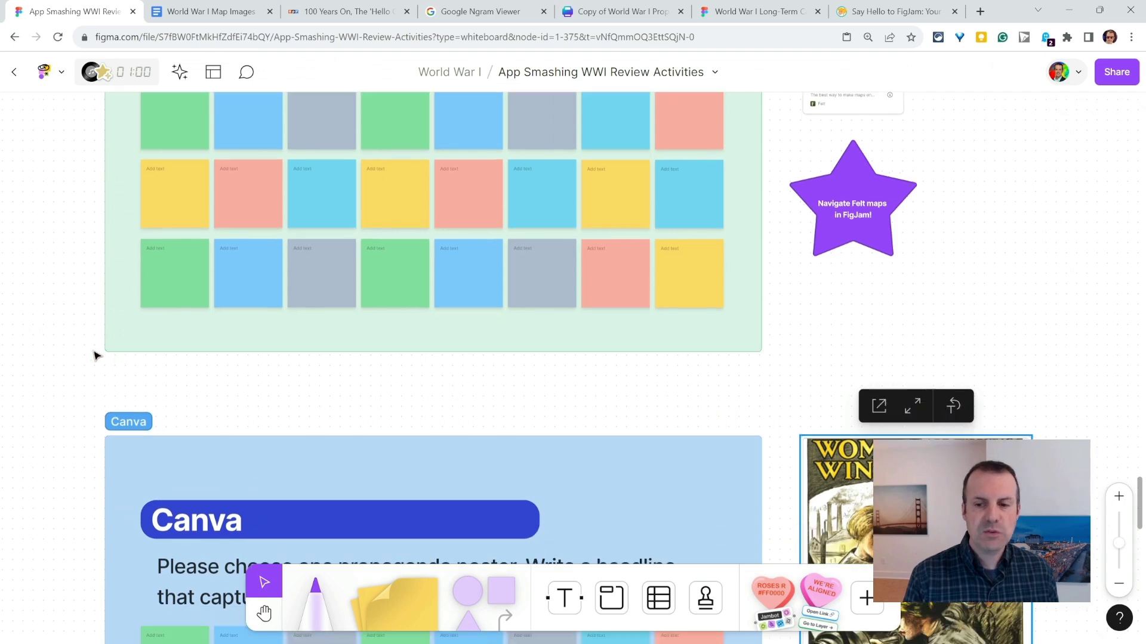
scroll(94, 356, down, 5)
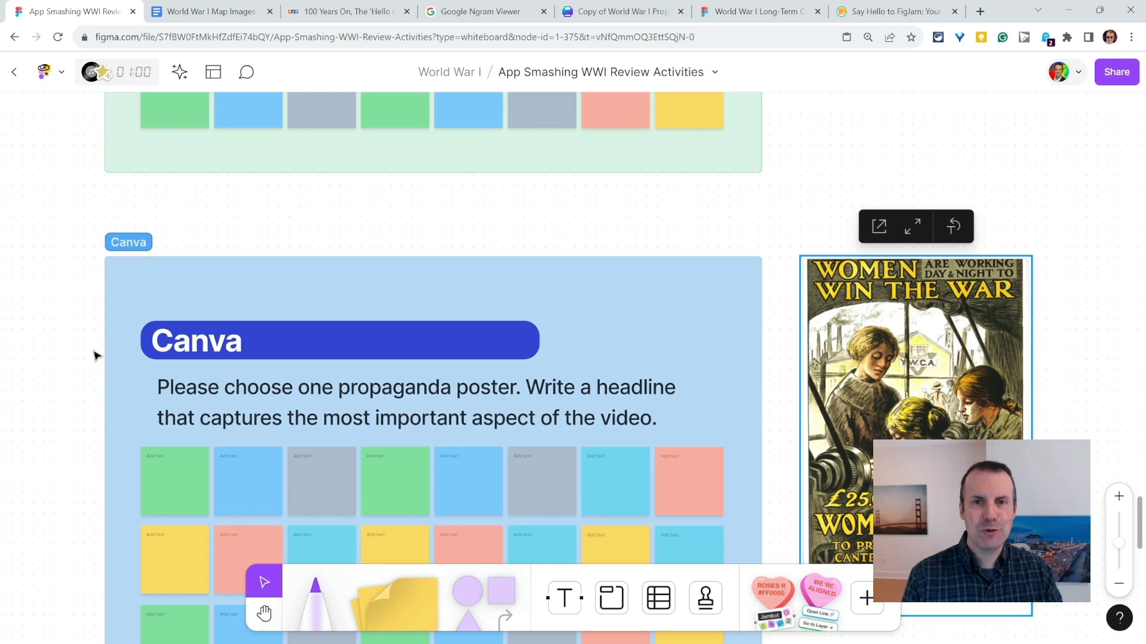
Load the World War I Long-Term Causes embed, maximize it, and centre its MAINIAC diagram
scroll(94, 356, down, 15)
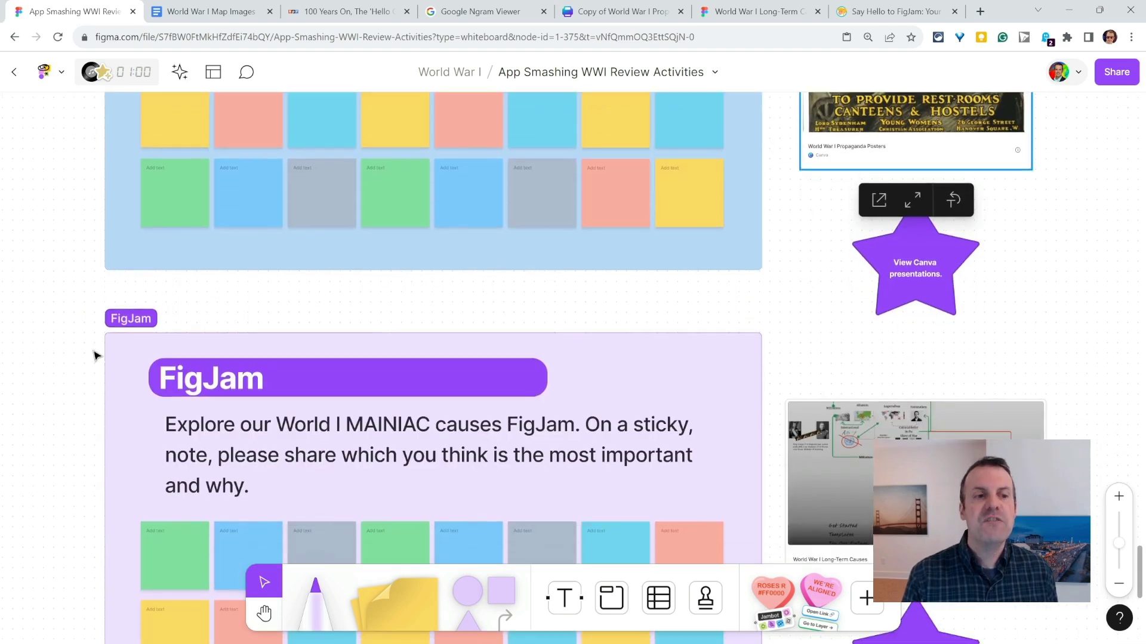
scroll(94, 357, down, 5)
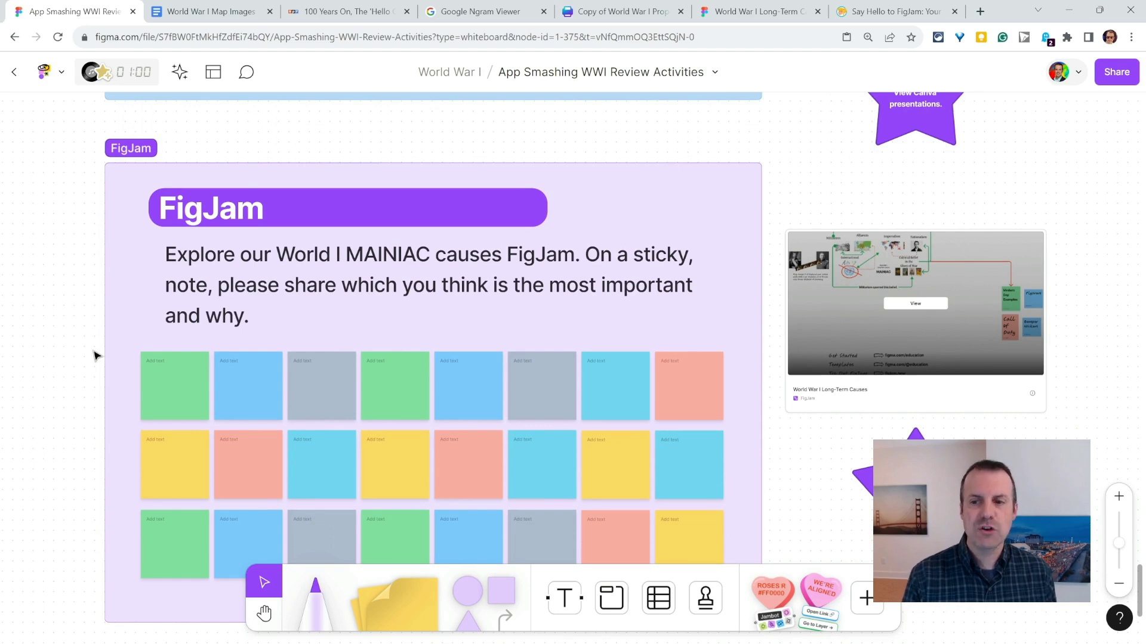
click(917, 311)
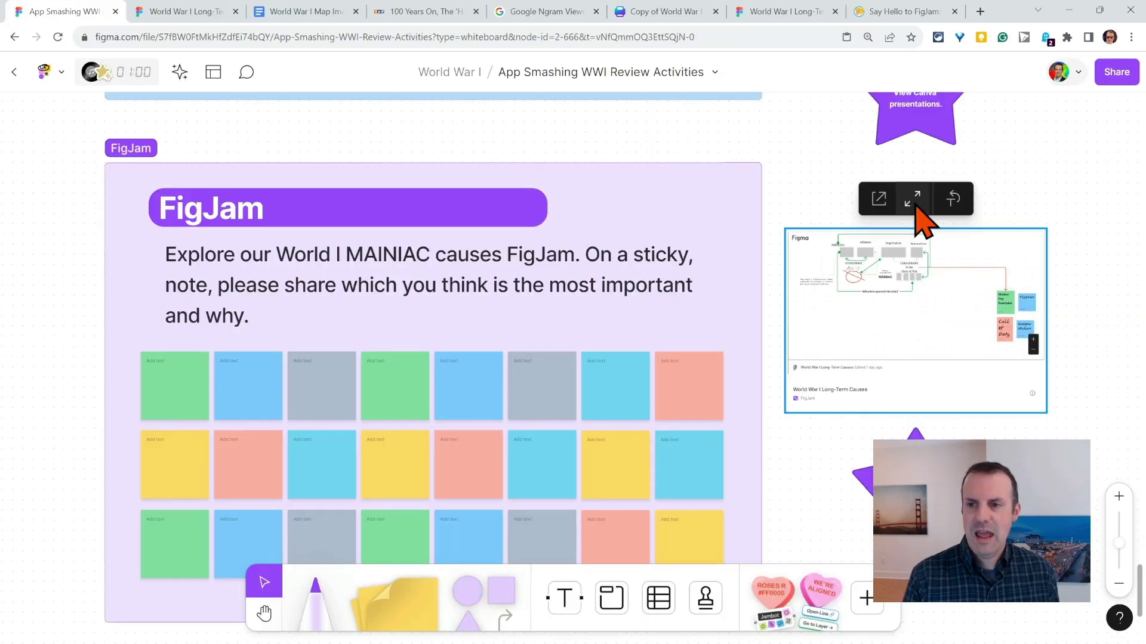
click(914, 197)
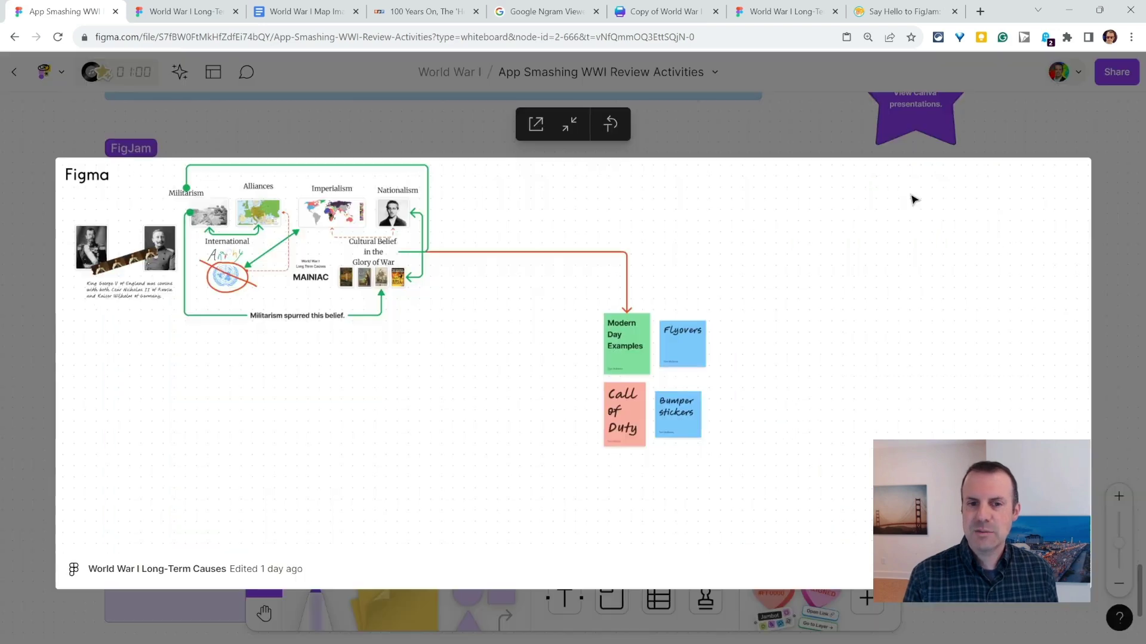
drag(614, 399, 666, 458)
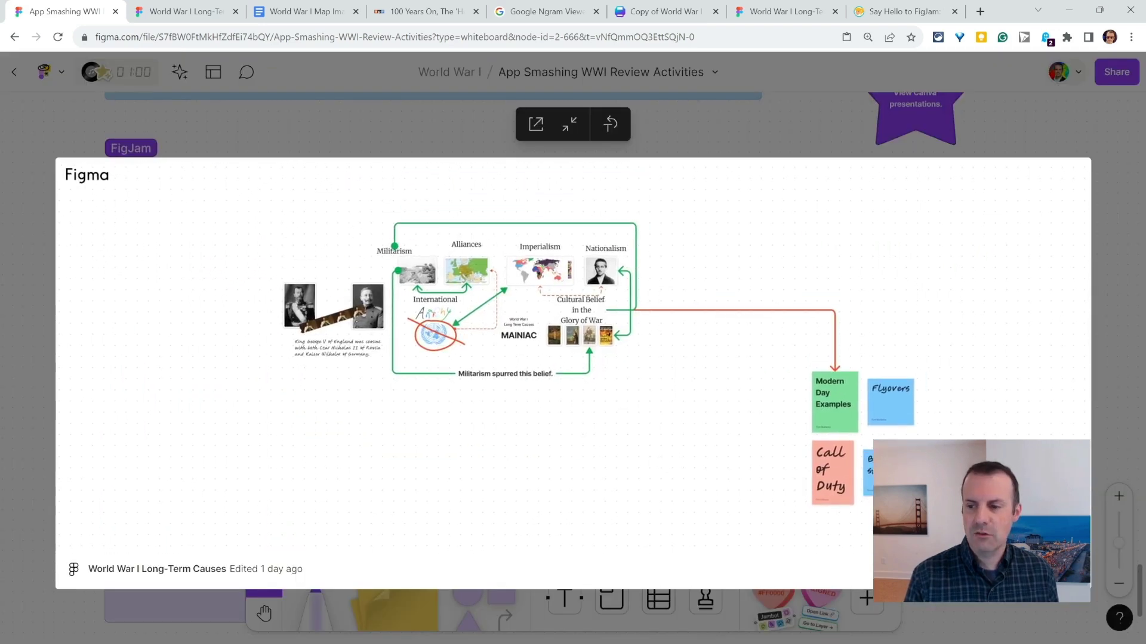
scroll(458, 251, up, 5)
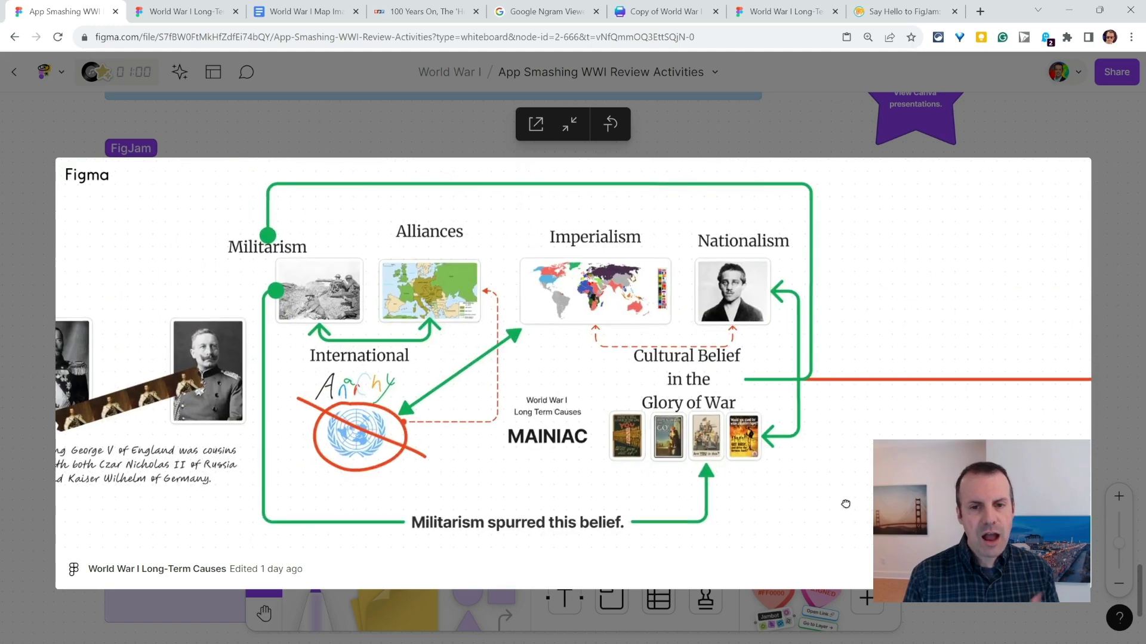
scroll(572, 358, left, 3)
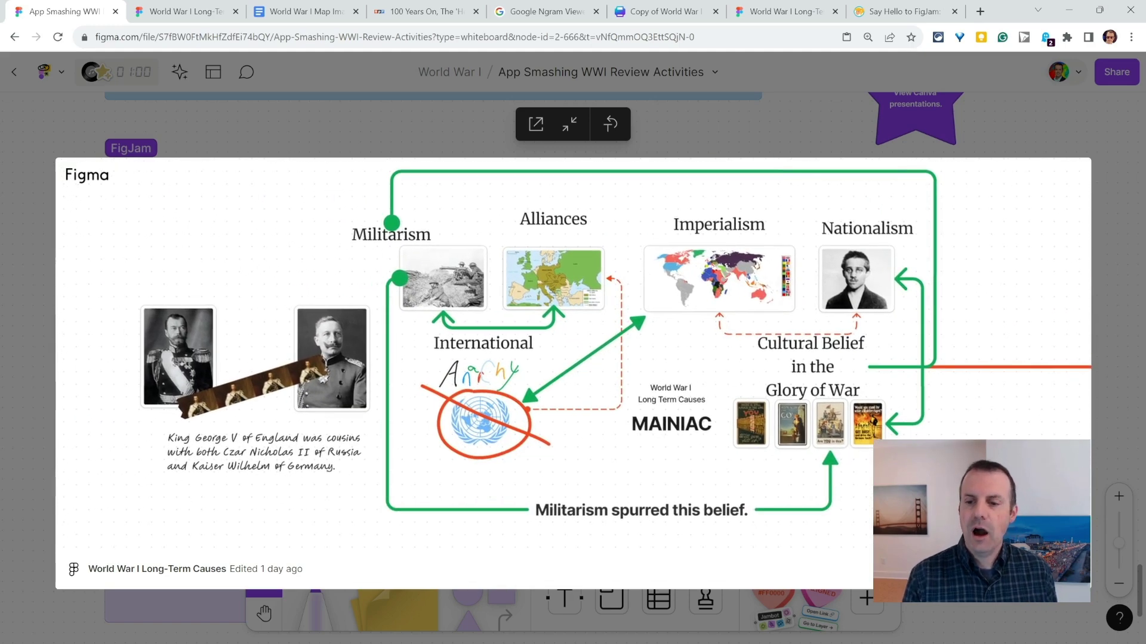
scroll(572, 334, up, 5)
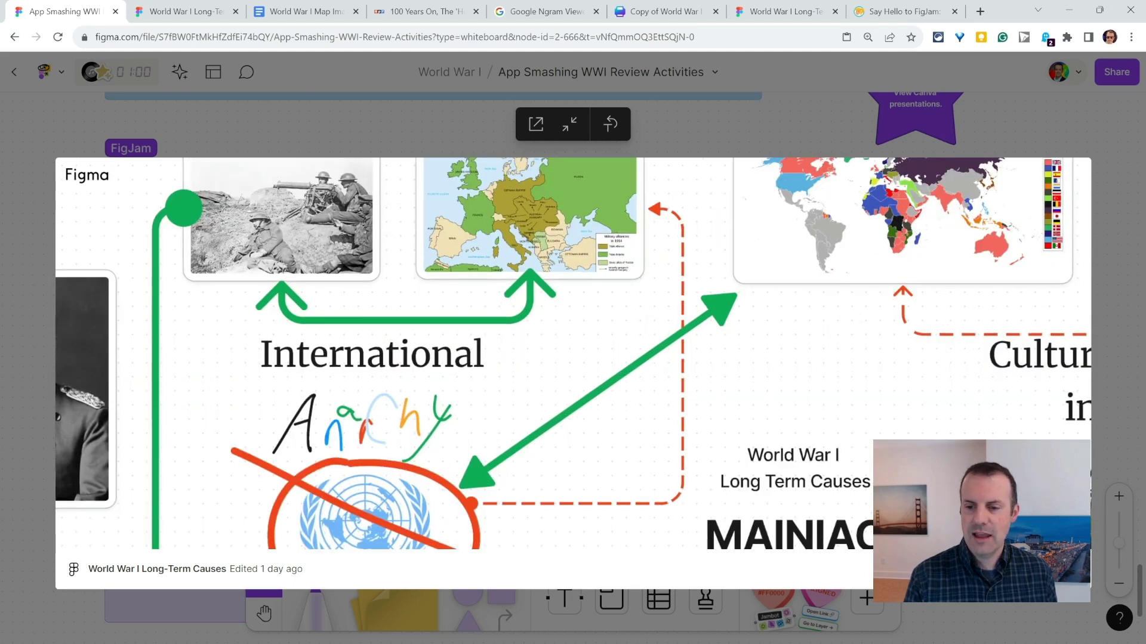
scroll(651, 420, down, 5)
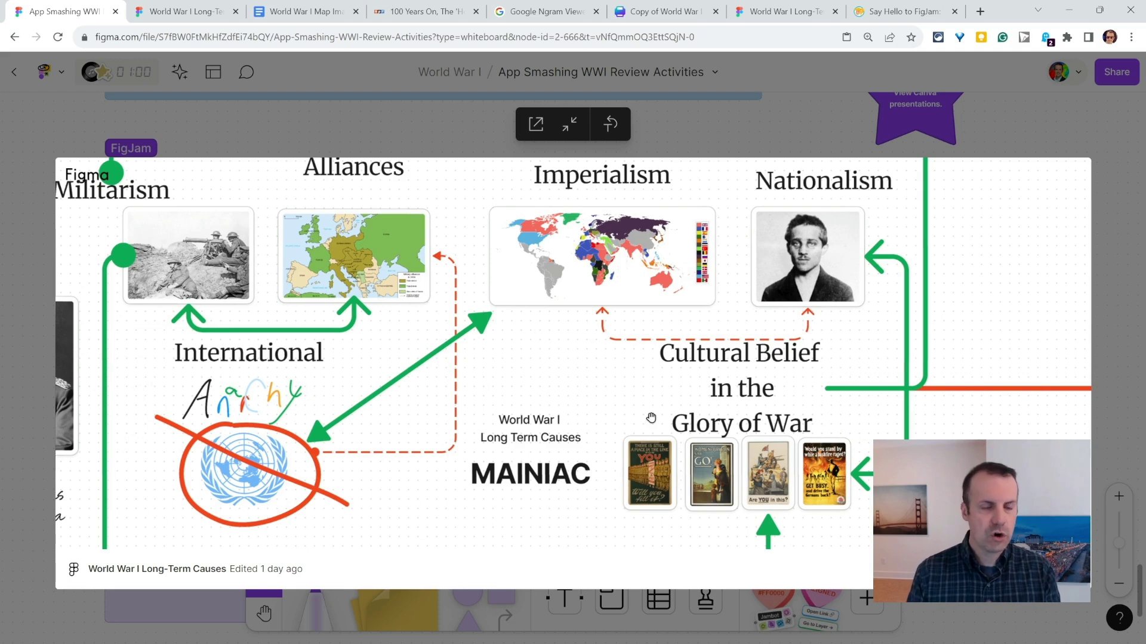
Copy the share link of the World War I Long-Term Causes board
click(779, 11)
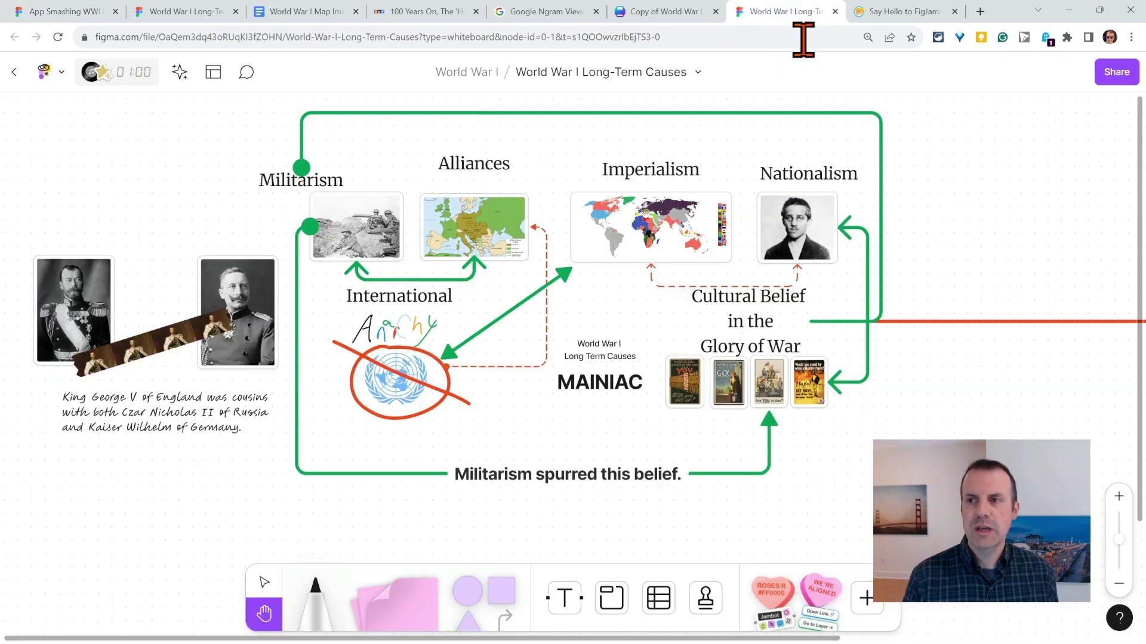
click(1110, 76)
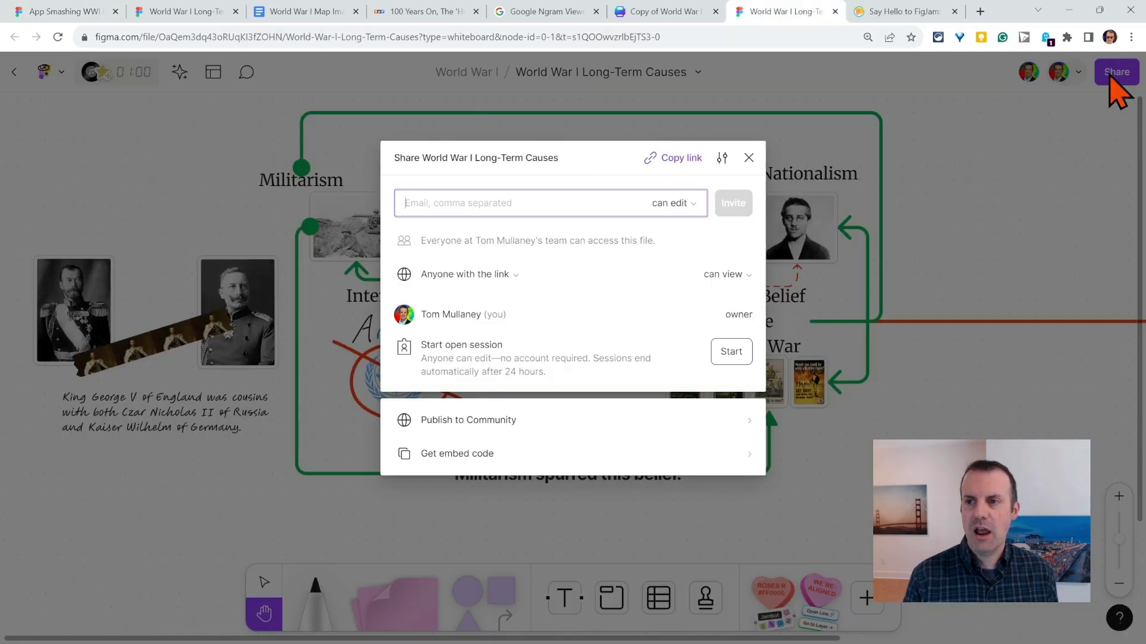
click(681, 159)
click(69, 11)
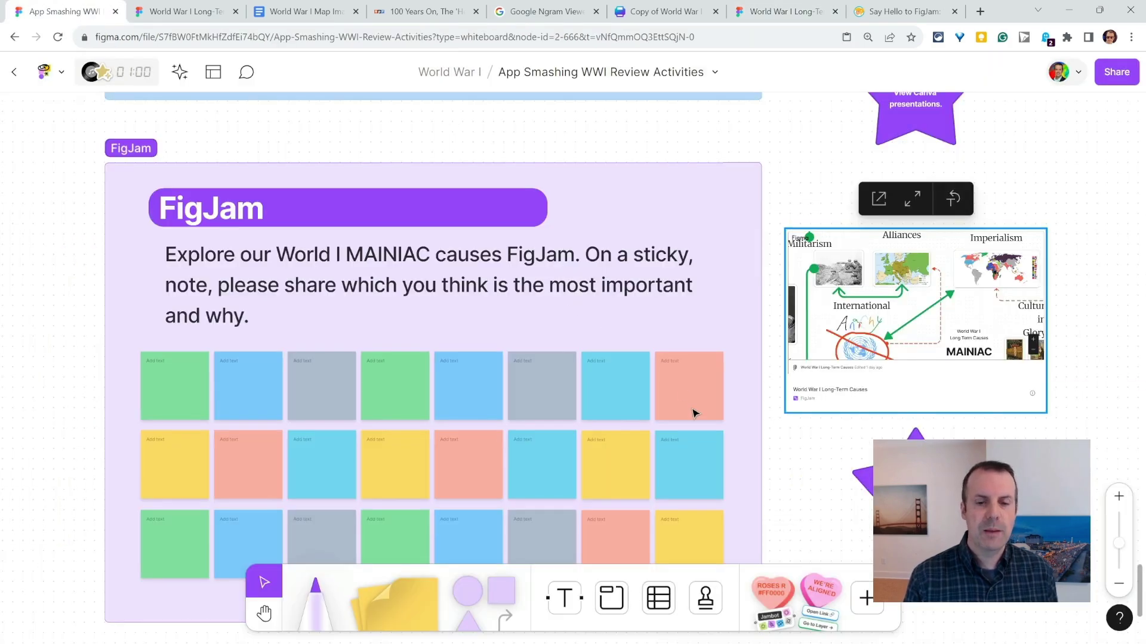
Centre the review board on the blog link card and view the Say Hello to FigJam post
scroll(692, 413, down, 10)
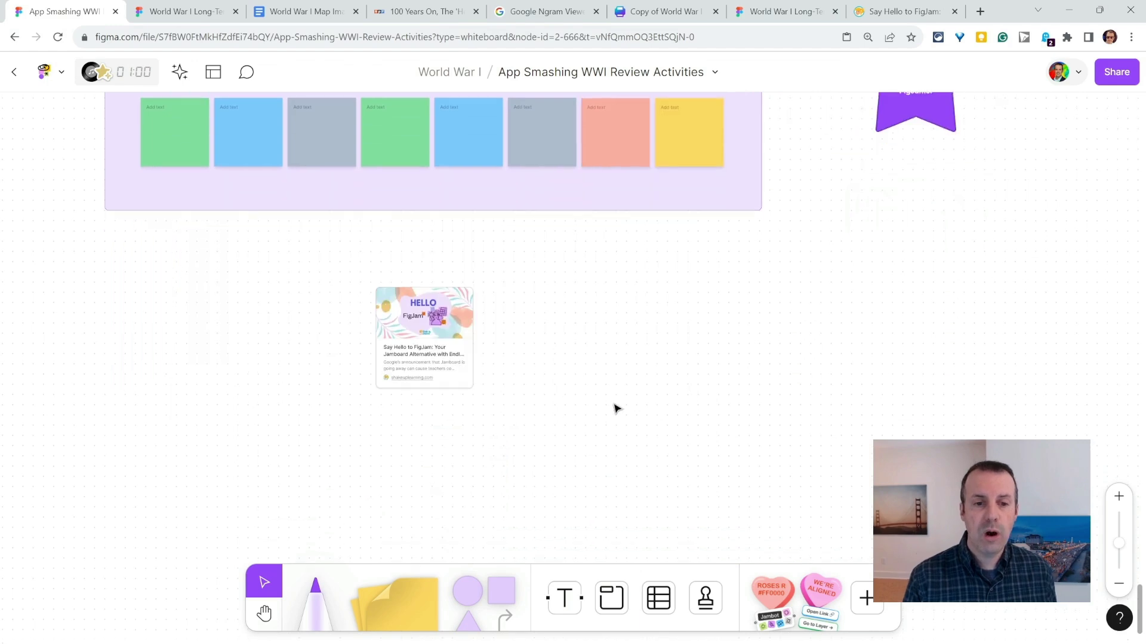
ctrl+scroll(531, 412, up, 3)
click(264, 613)
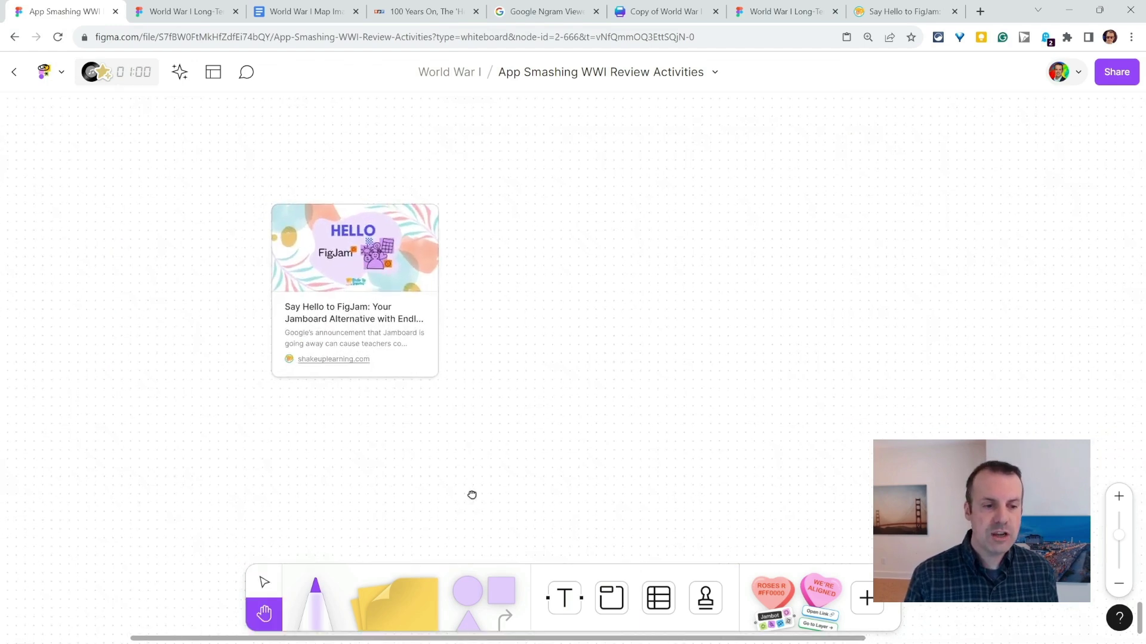
drag(471, 495, 635, 481)
scroll(683, 477, up, 4)
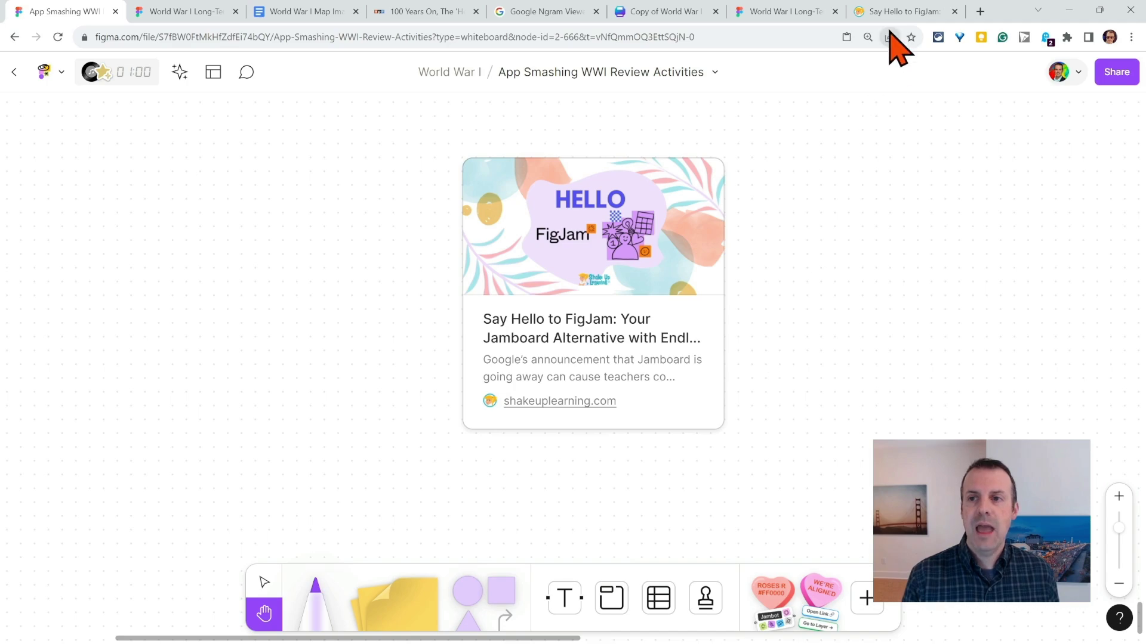
click(895, 12)
Dismiss the choice-board popup, skim the Shake Up Learning article, and return to the WWI review board
click(786, 153)
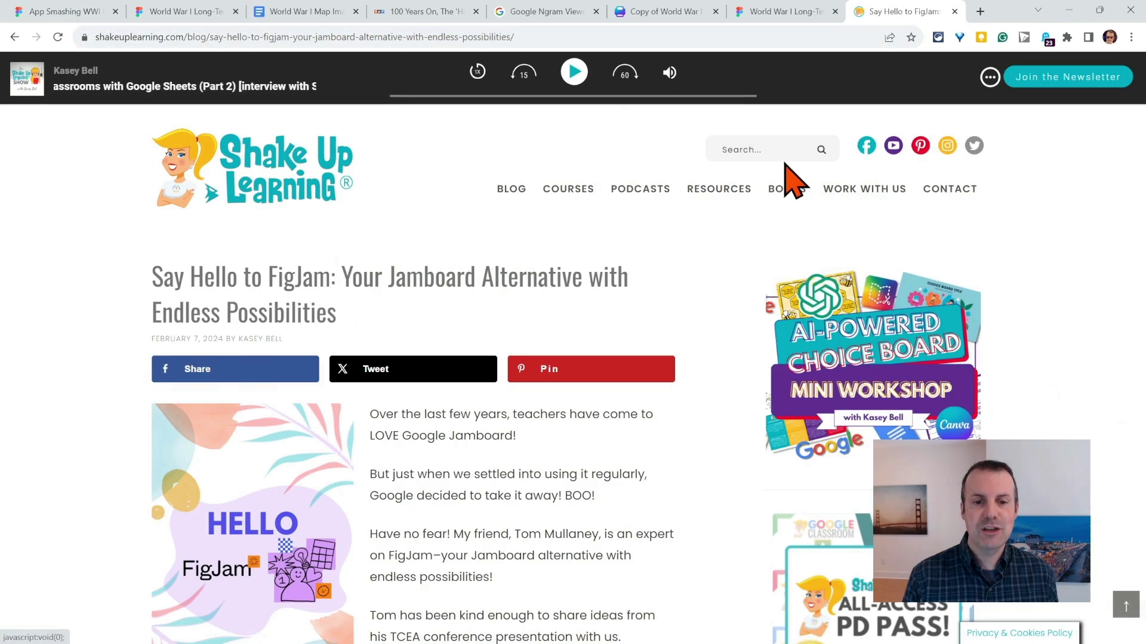
scroll(746, 406, down, 5)
scroll(746, 427, down, 6)
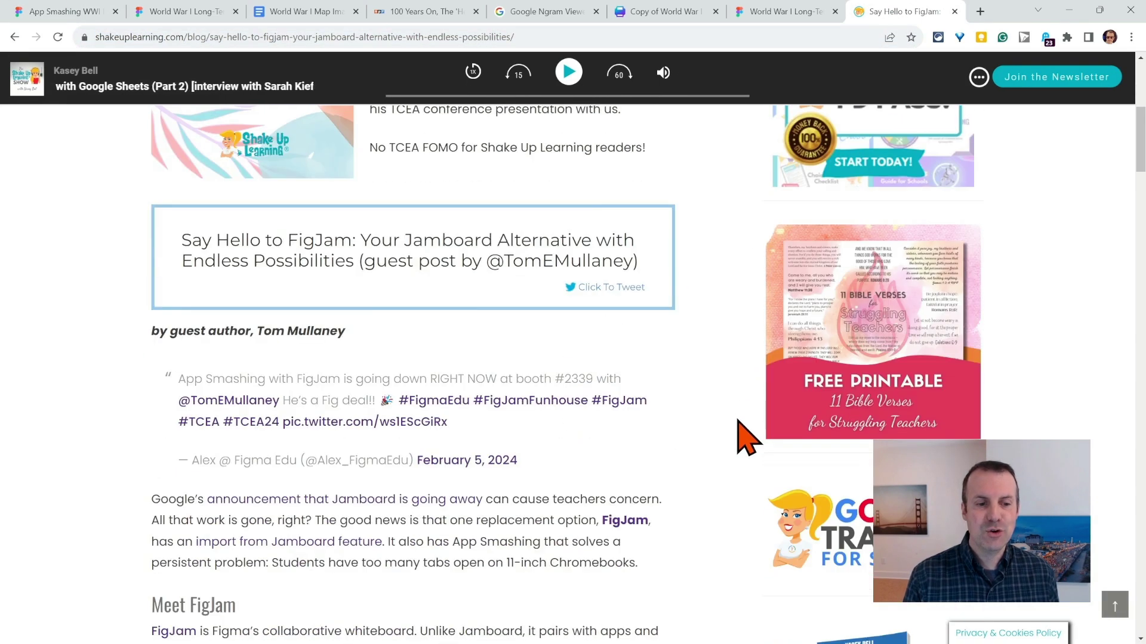
scroll(745, 436, up, 8)
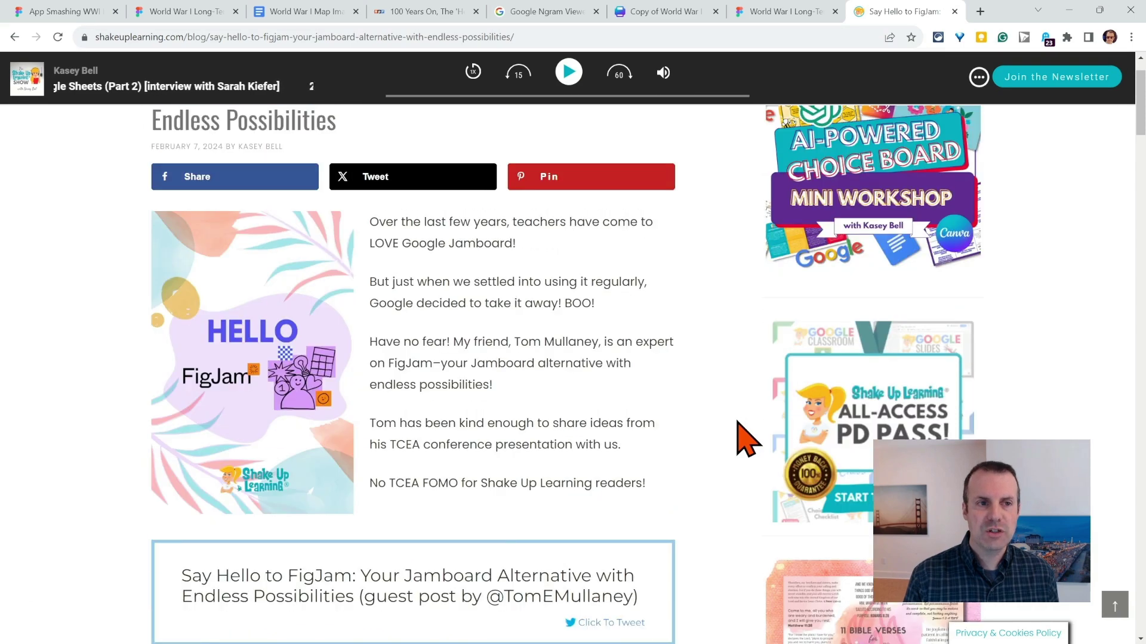
scroll(743, 439, up, 3)
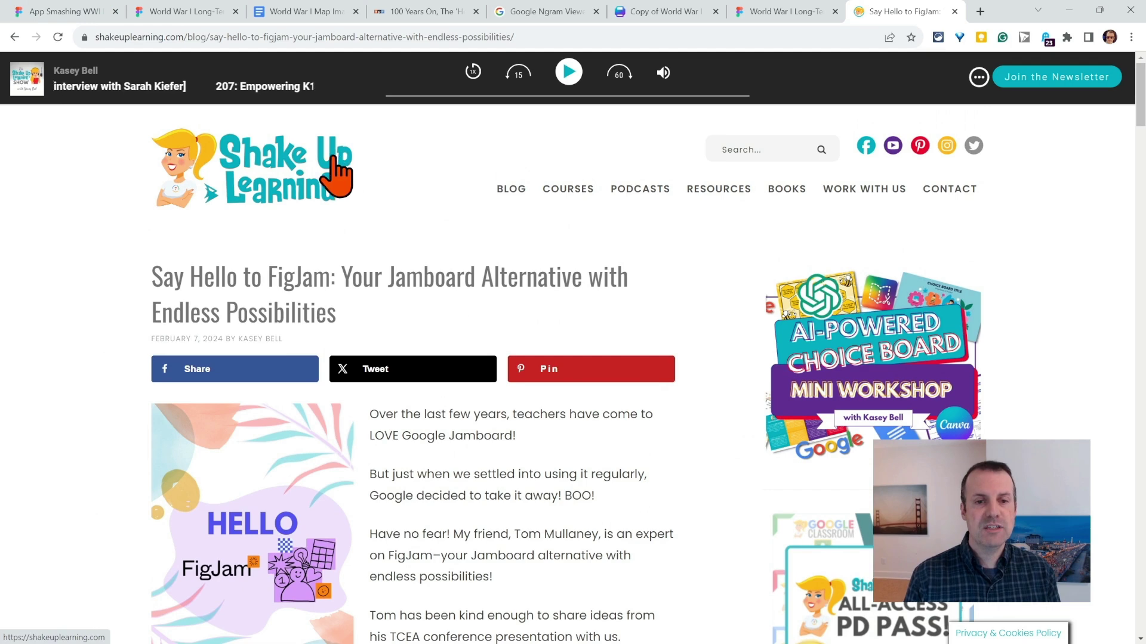
click(98, 12)
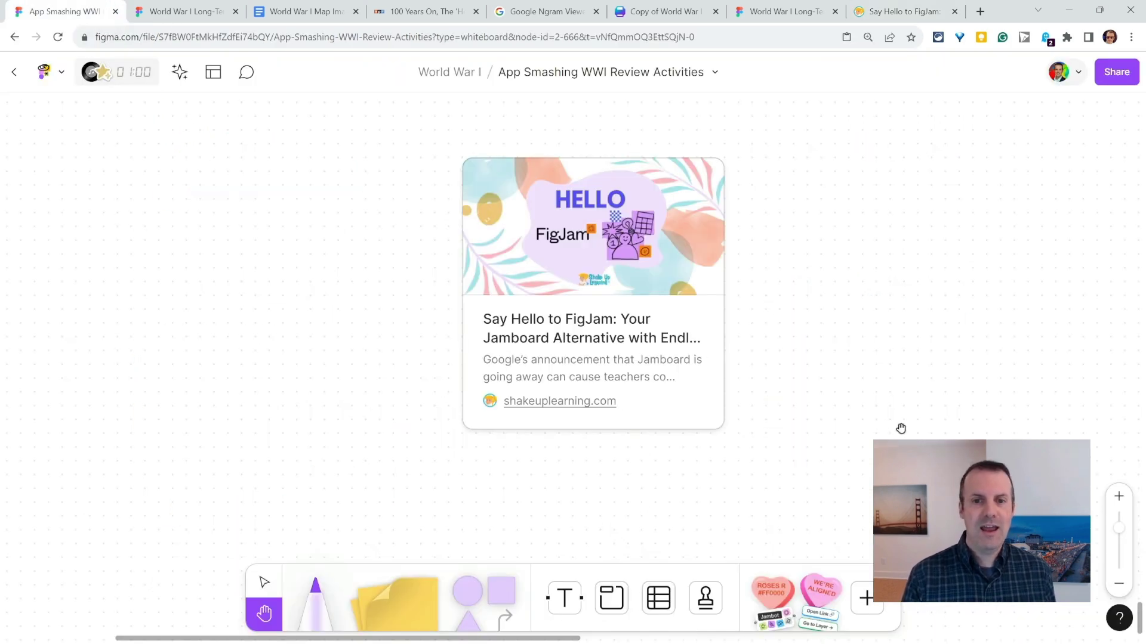